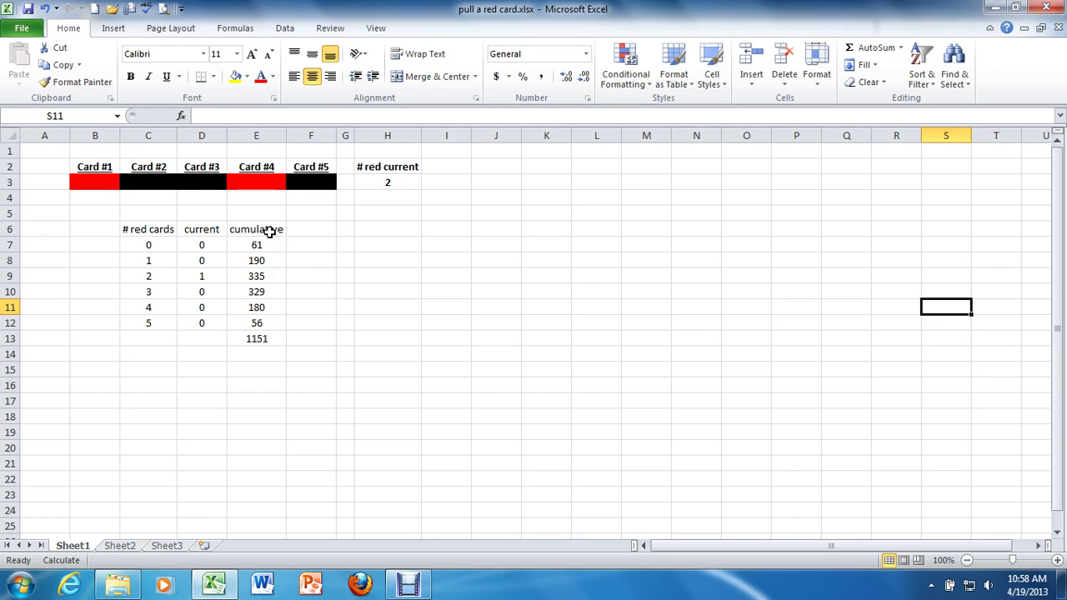
Select cells E6:E12, the cumulative header and its six counts
drag(269, 232, 271, 325)
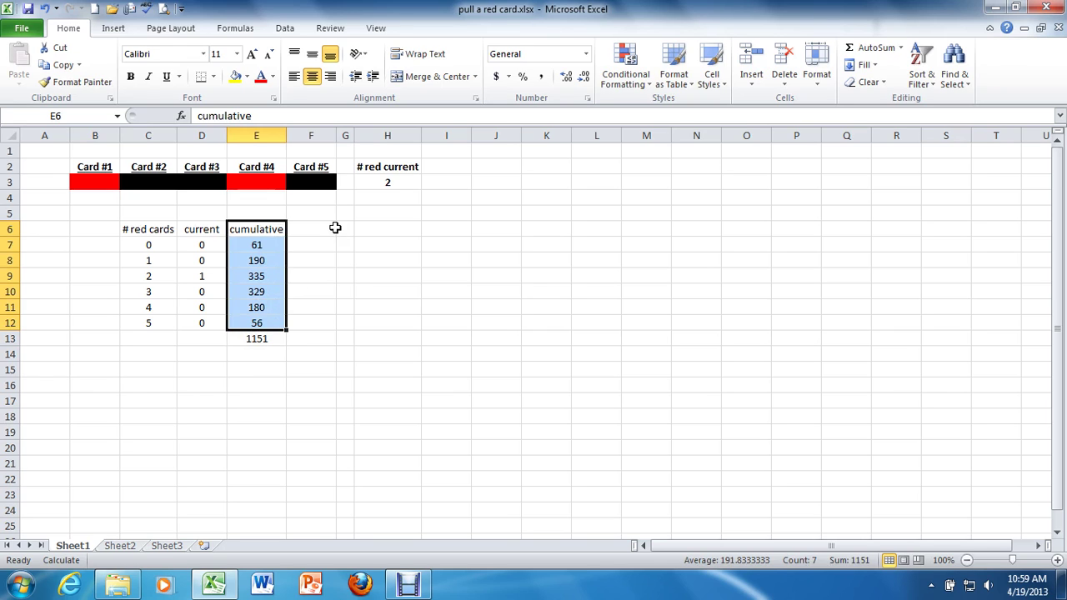
Insert a 2-D Clustered Column chart plotting the selected cumulative counts
click(117, 30)
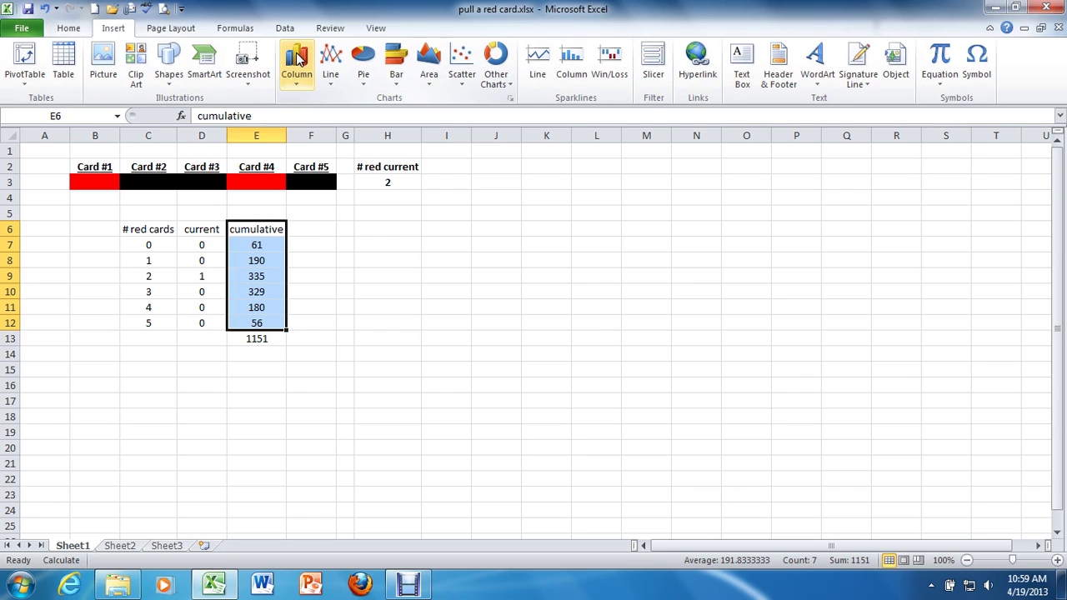
click(298, 58)
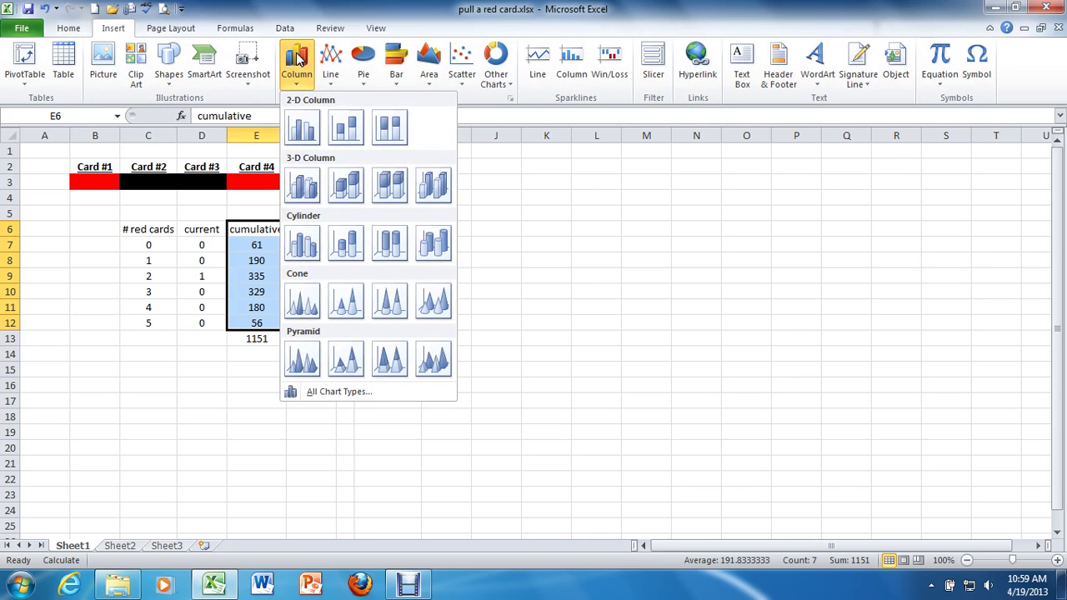
click(302, 127)
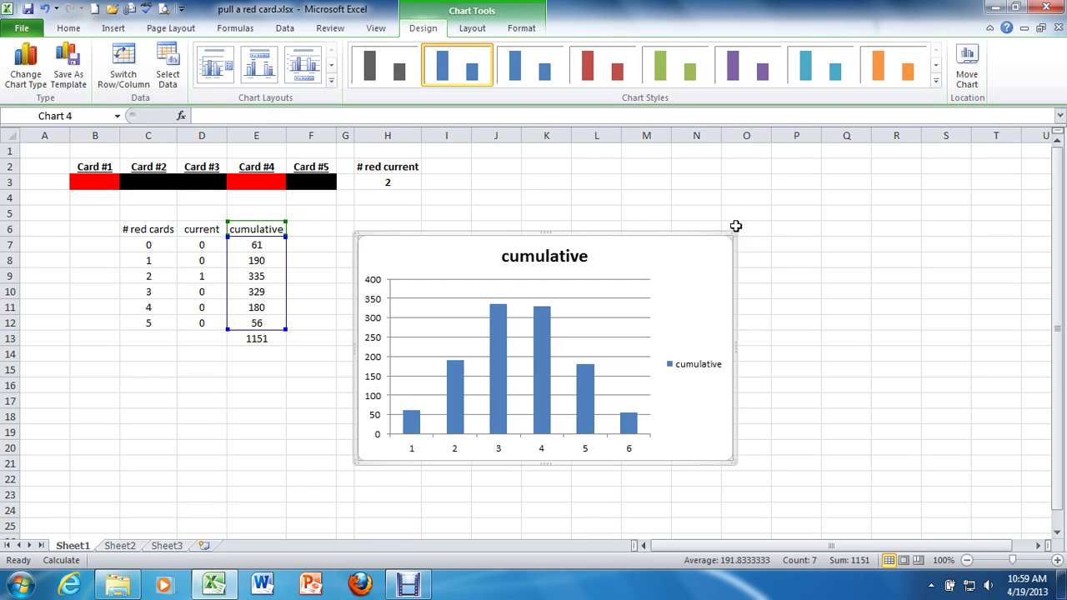
Enlarge the chart toward the upper right and select its plot area
drag(734, 233, 862, 161)
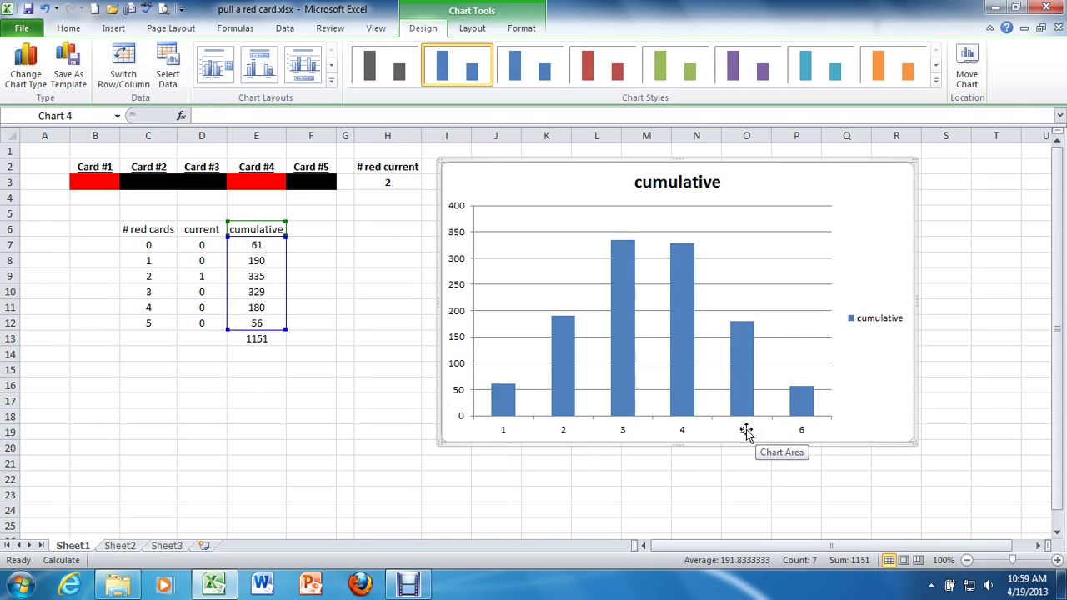
click(743, 302)
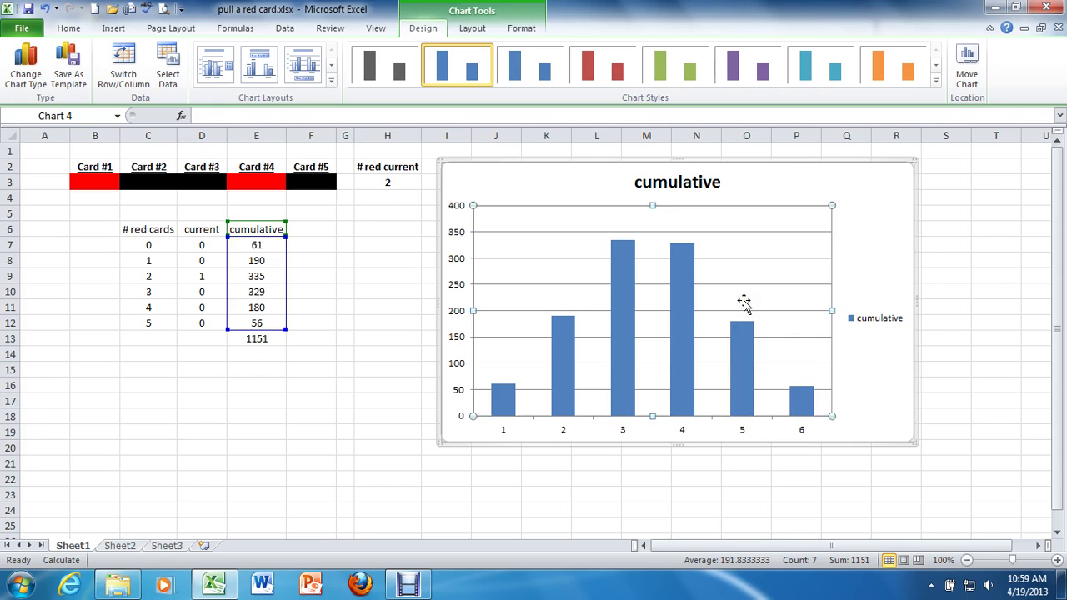
Set the horizontal axis labels to the # red cards range C7:C12 (0–5)
right_click(744, 300)
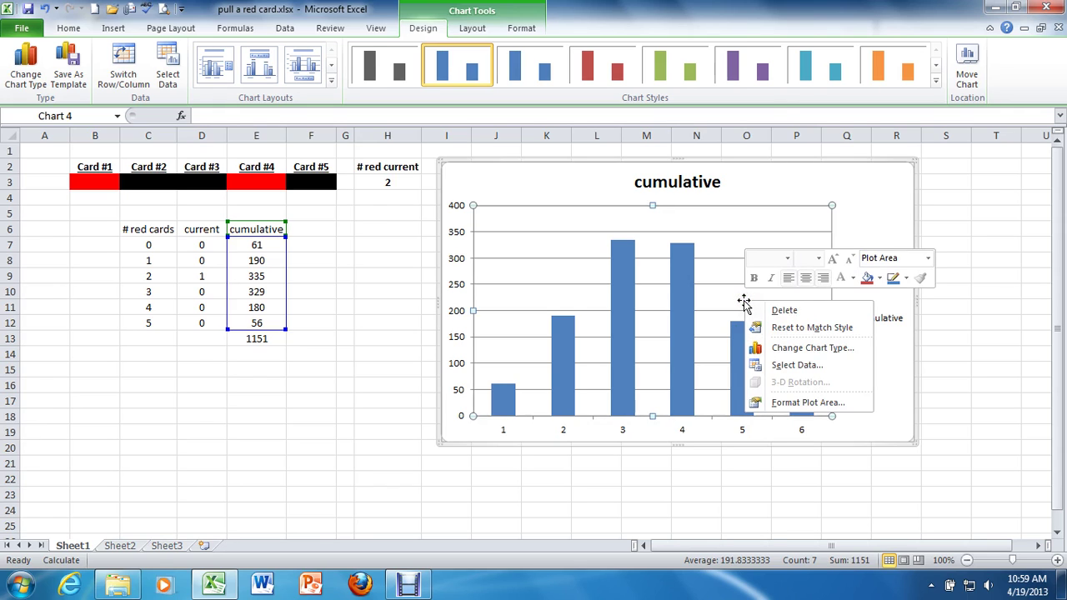
click(784, 366)
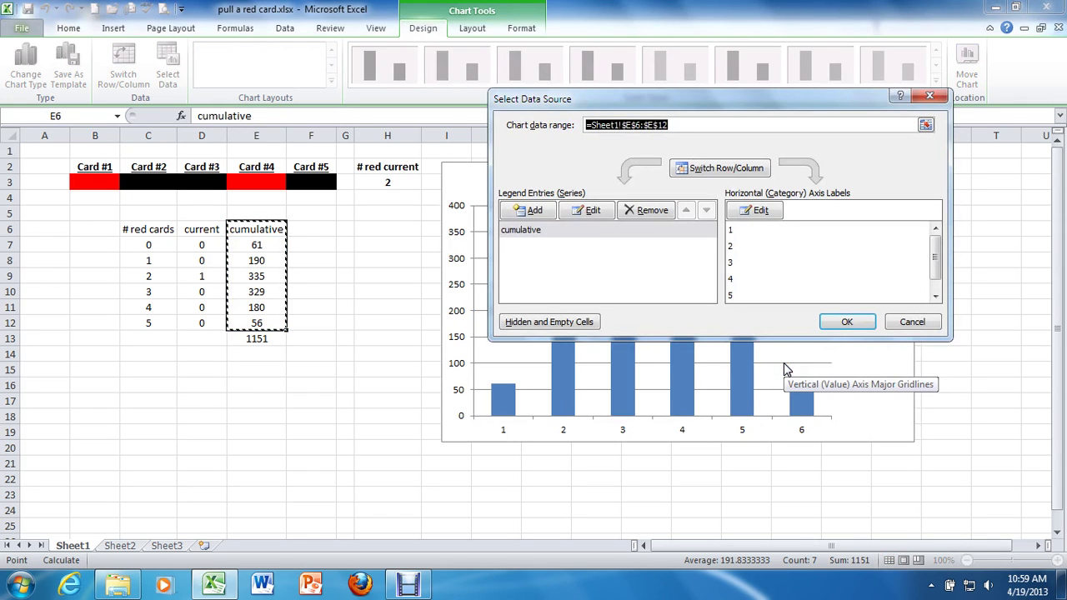
click(760, 211)
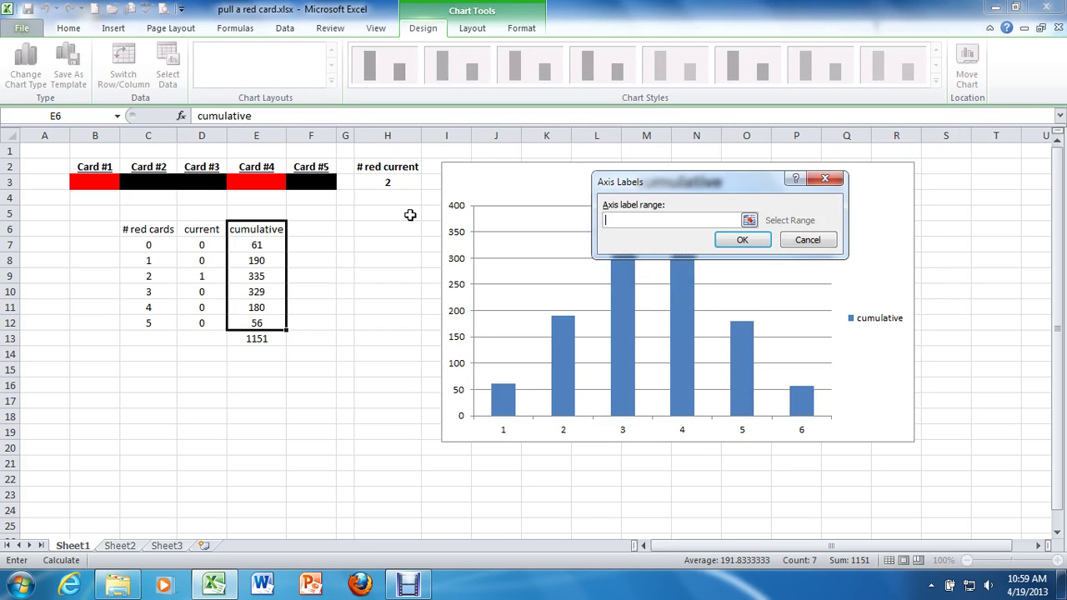
click(148, 244)
drag(148, 244, 153, 320)
click(741, 239)
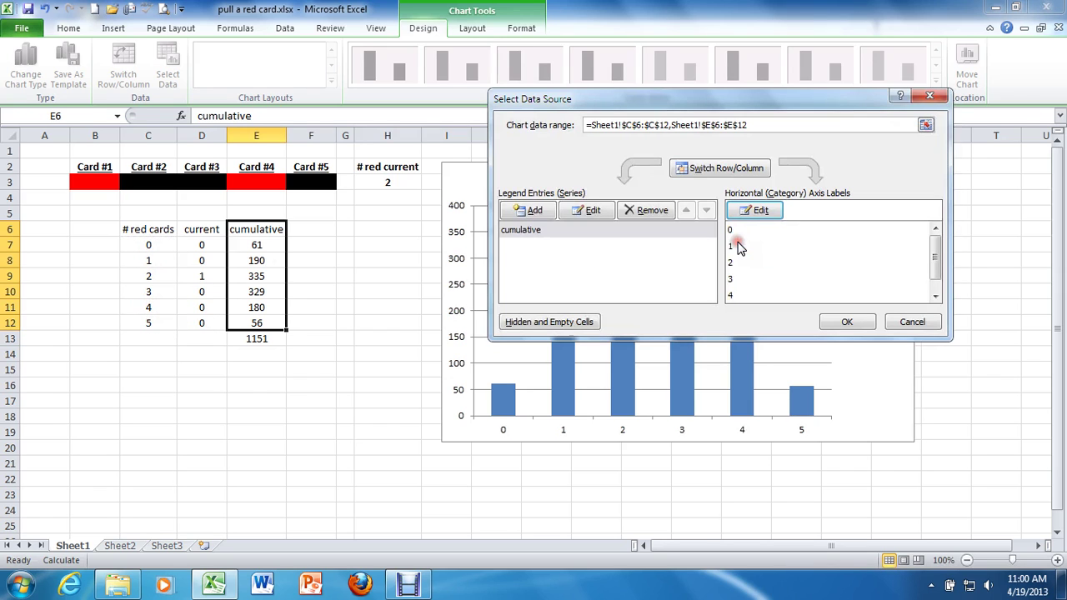
click(837, 322)
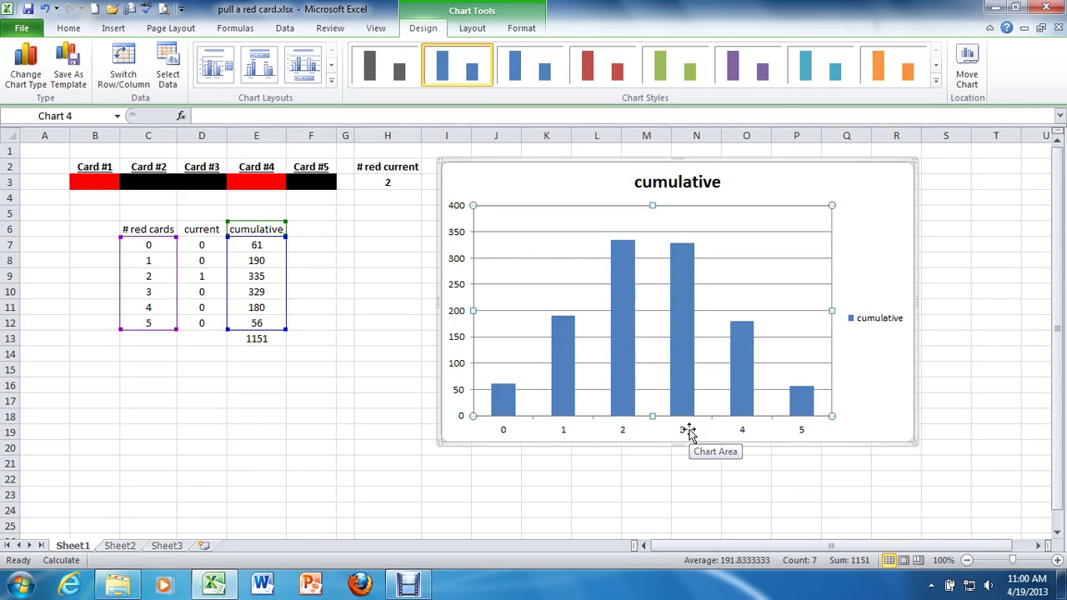
Deselect the chart and recalculate eight times with F9 until the total reaches 1635
click(678, 480)
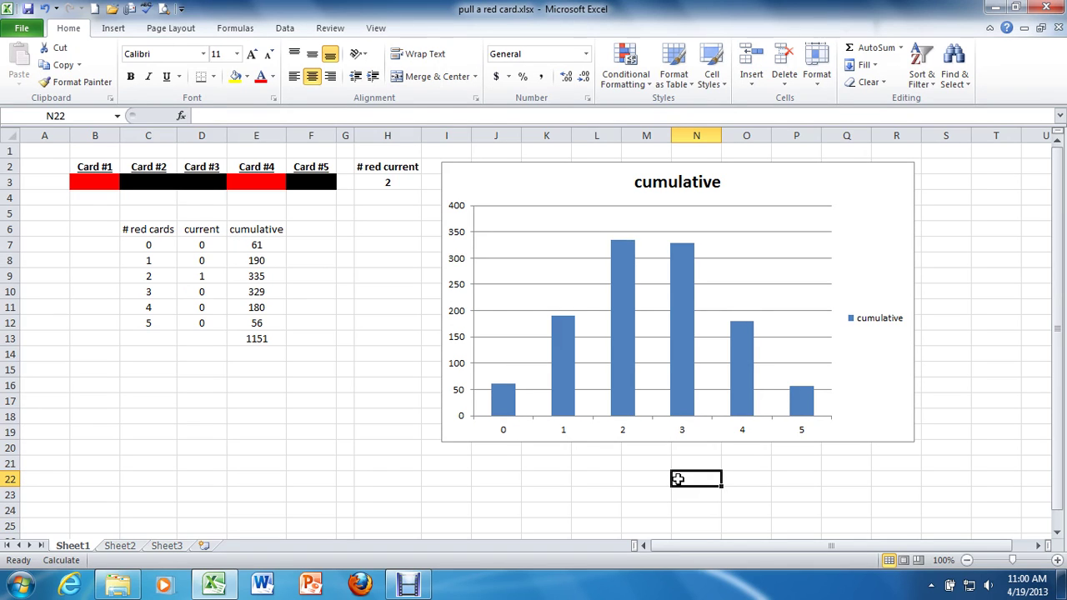
key(F9)
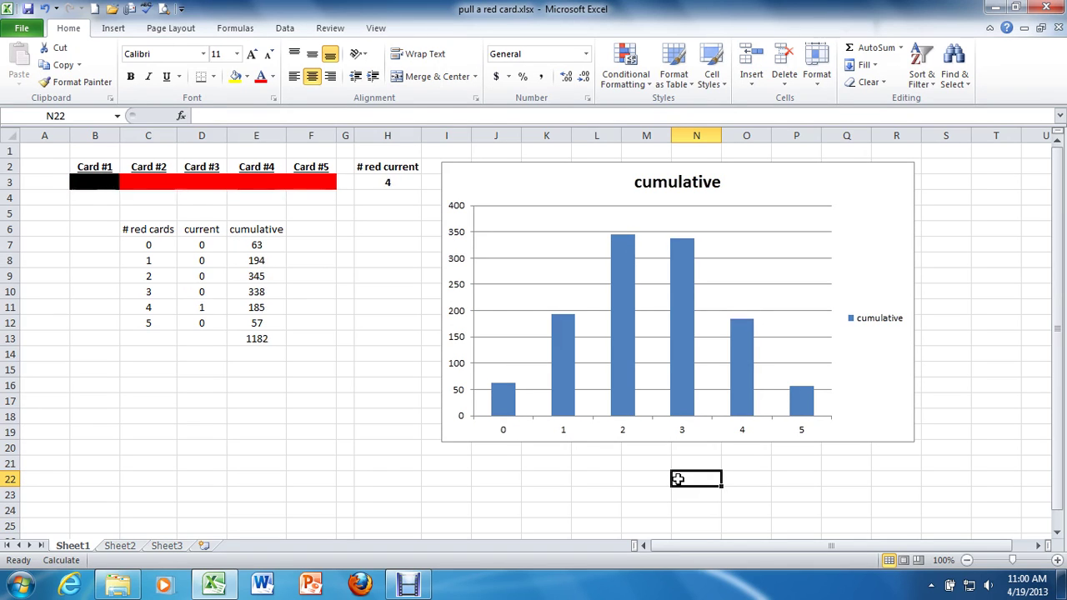
key(F9)
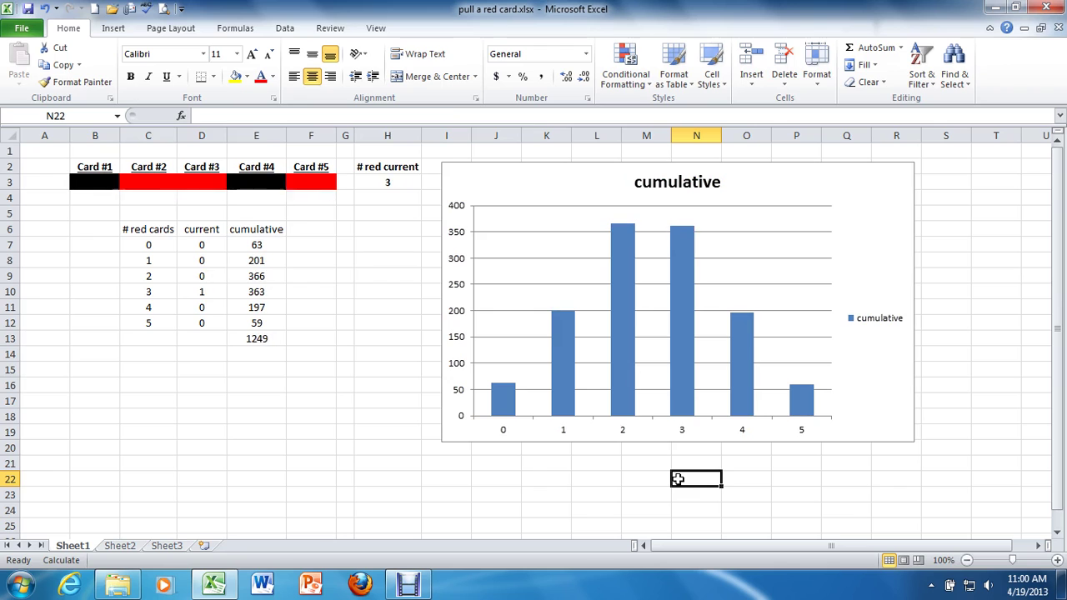
key(F9)
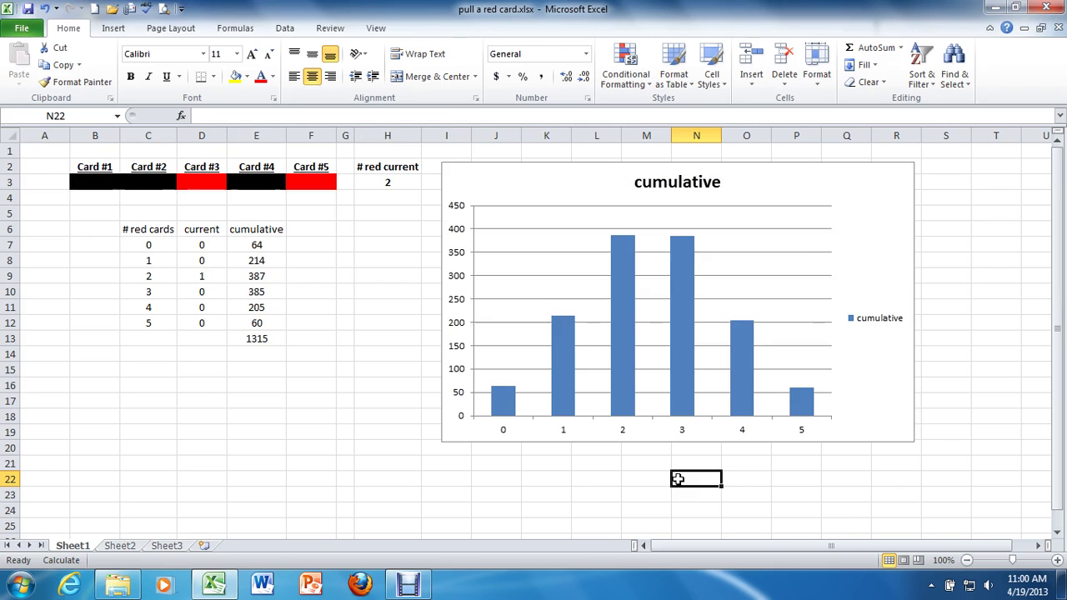
key(F9)
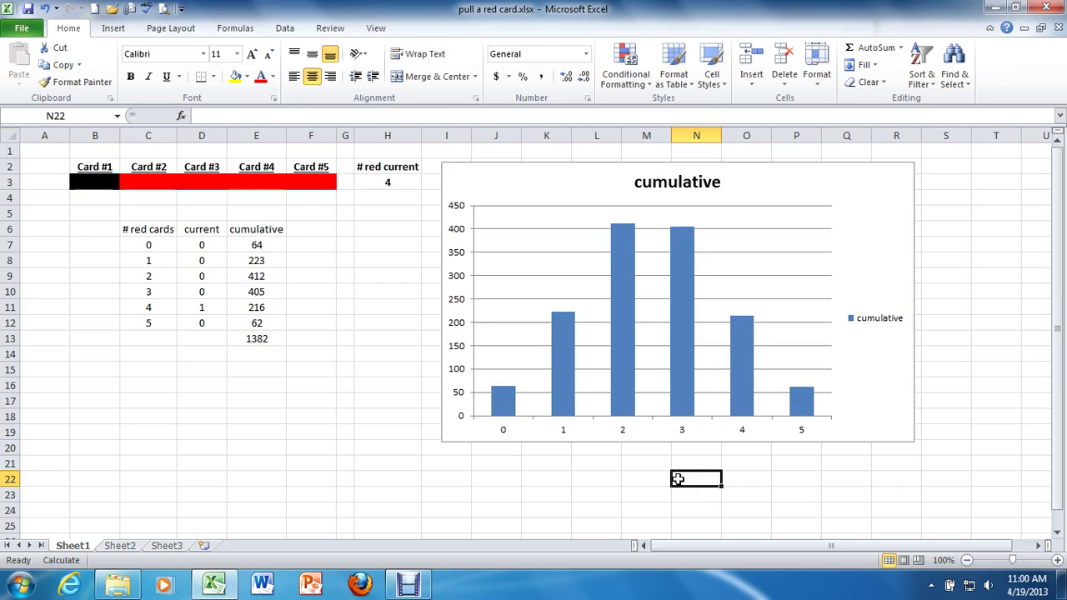
key(F9)
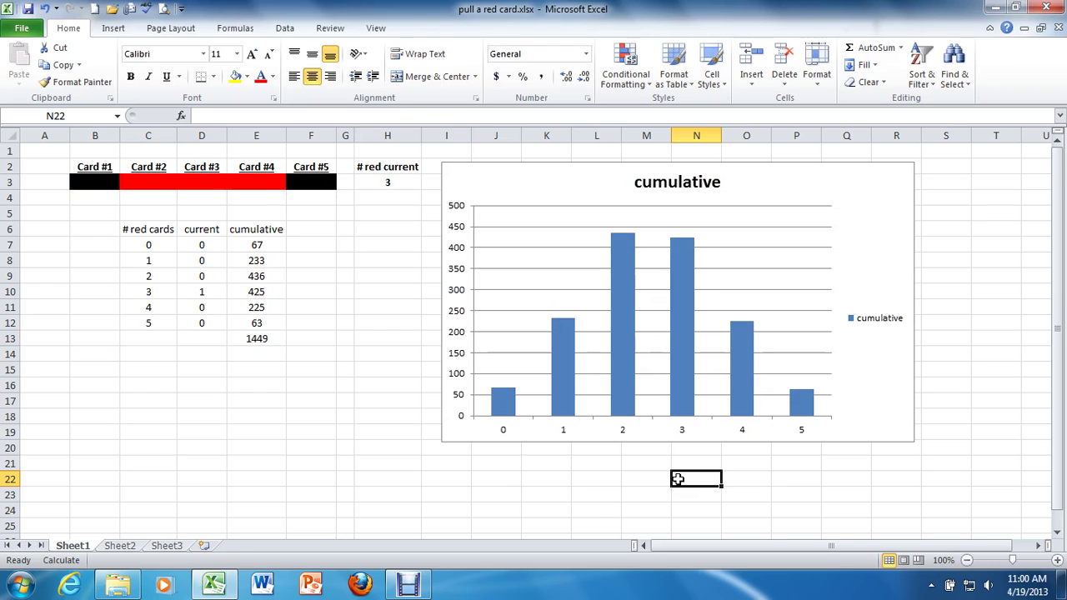
key(F9)
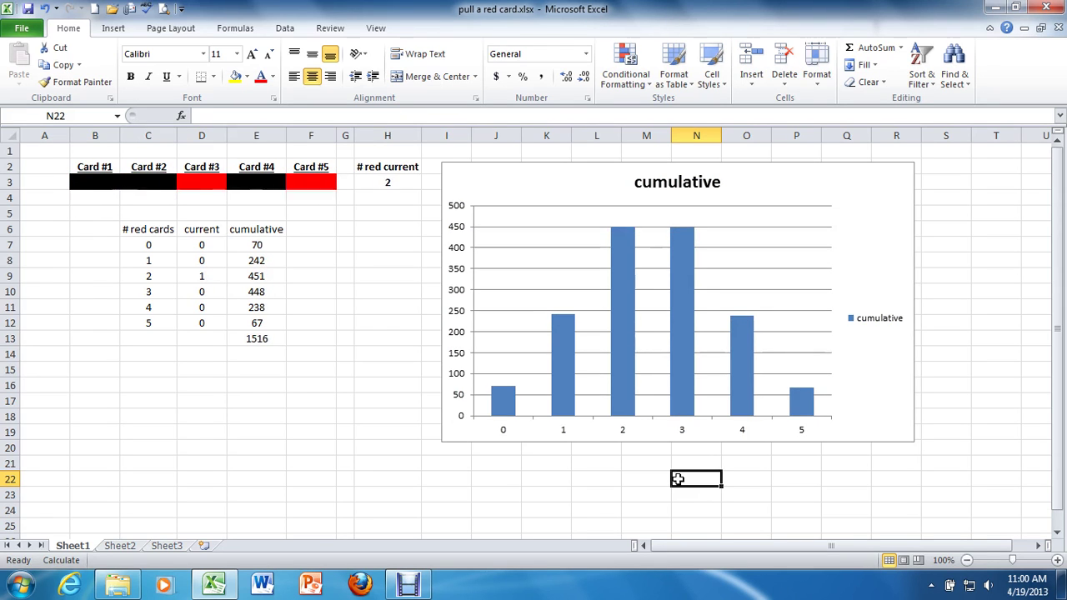
key(F9)
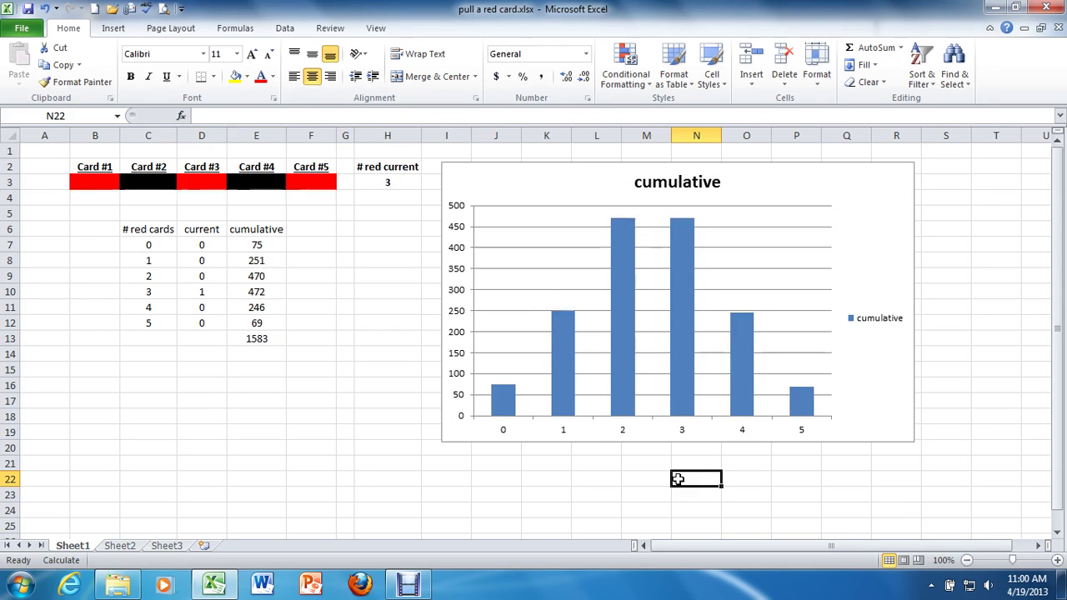
key(F9)
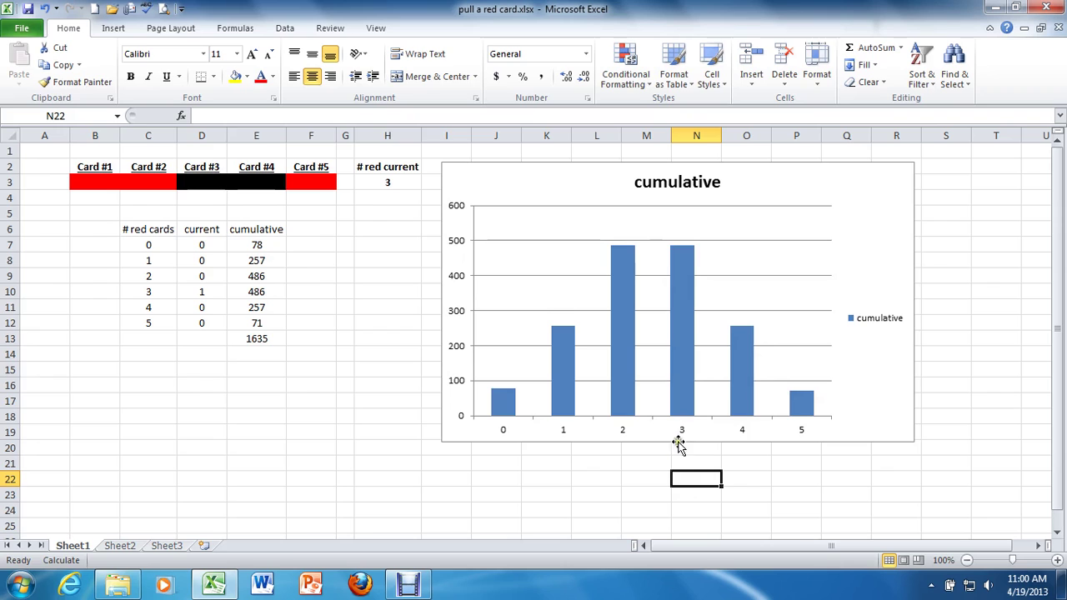
Delete the legend and replace the 'cumulative' title with '# of red cards (n = 5)'
click(869, 321)
key(Delete)
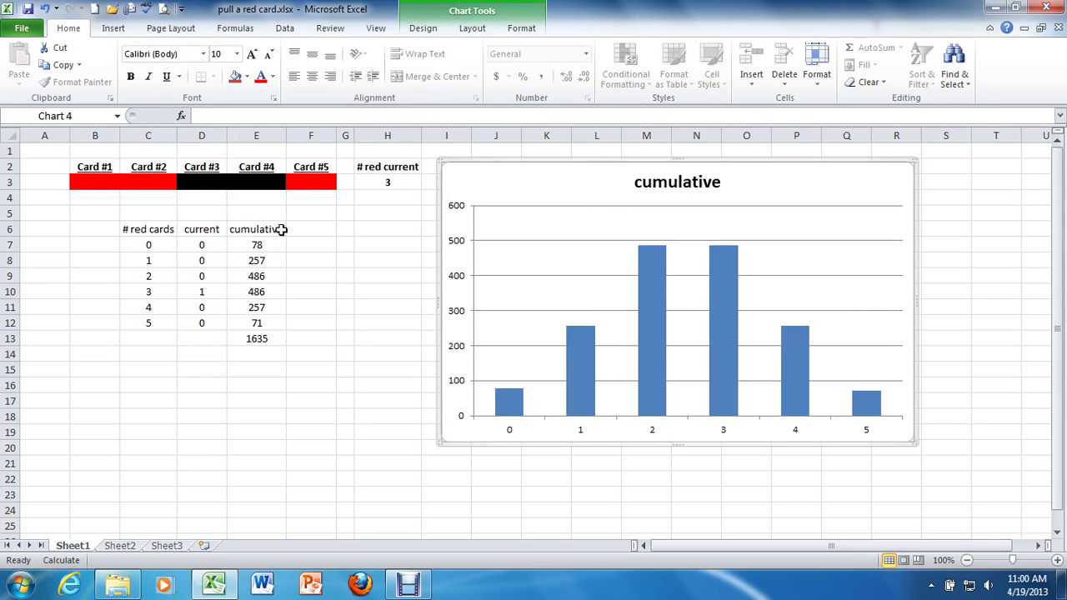
double_click(682, 183)
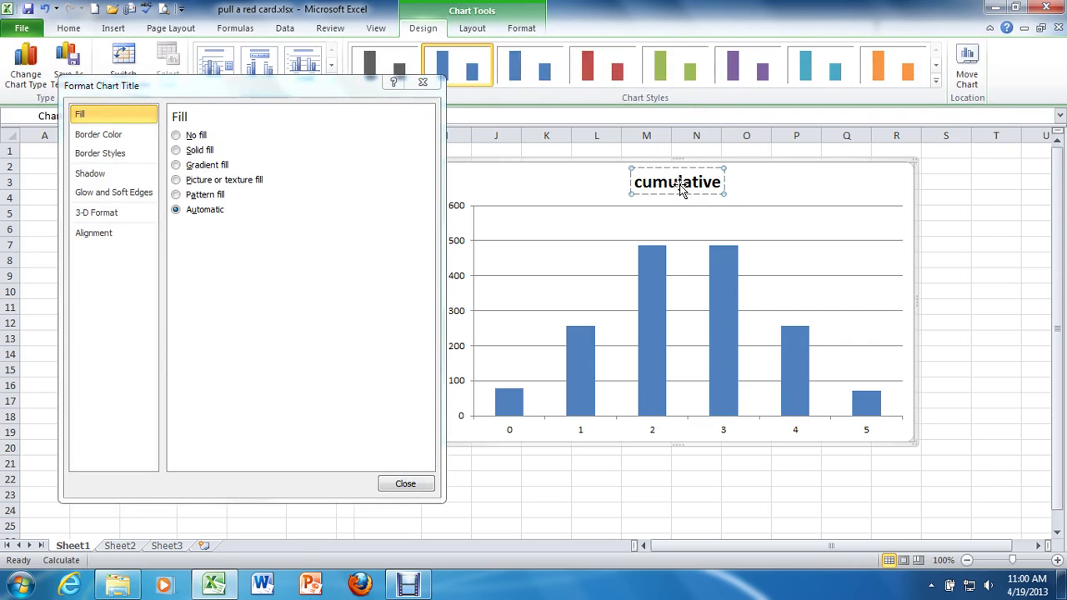
click(423, 82)
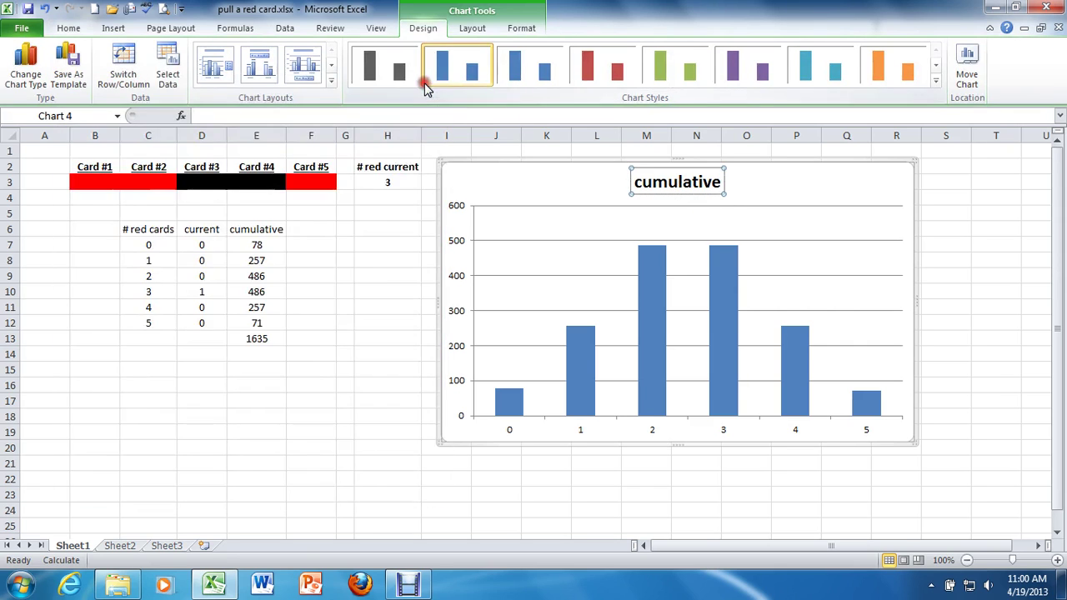
double_click(667, 183)
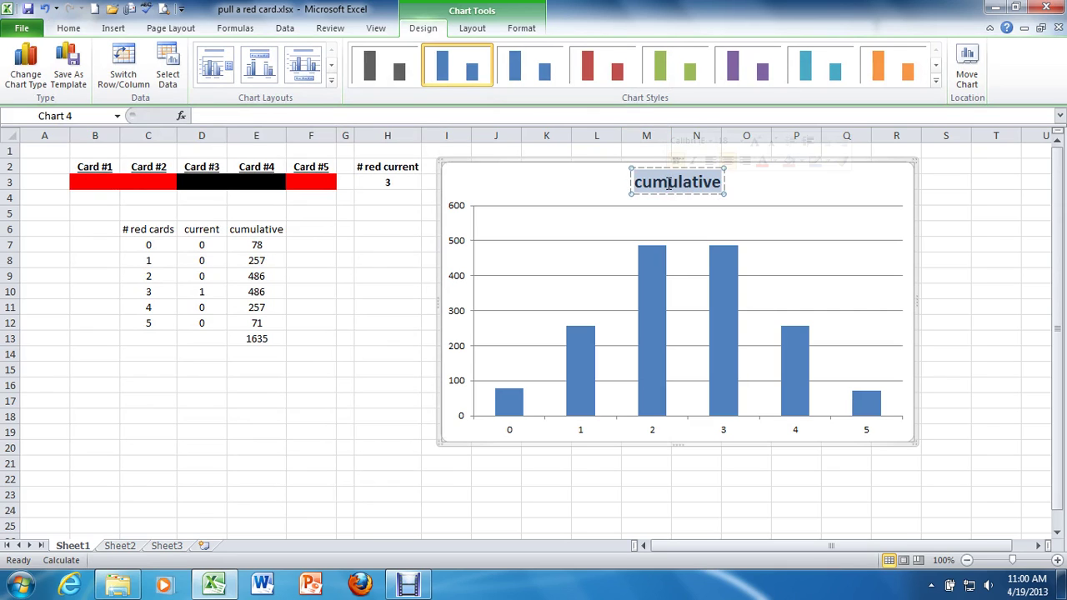
text(# of)
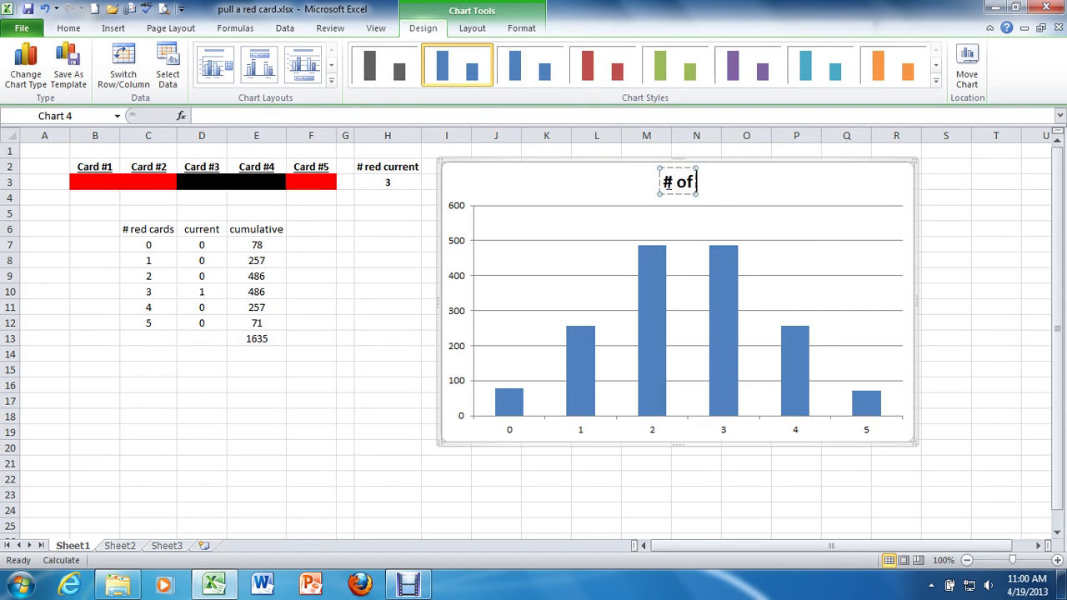
text( red cards ()
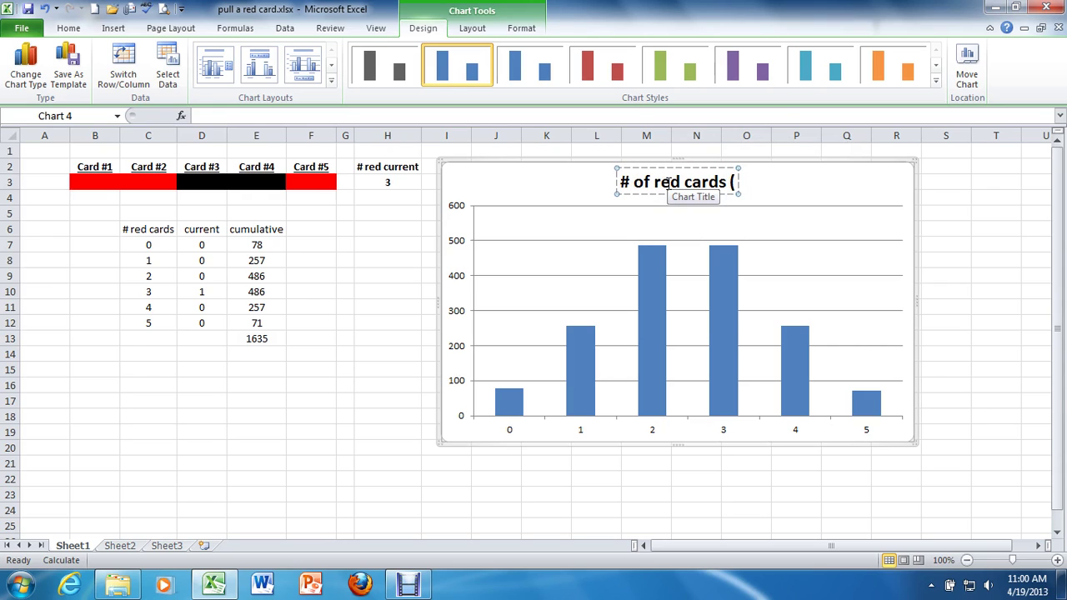
text(n = 5))
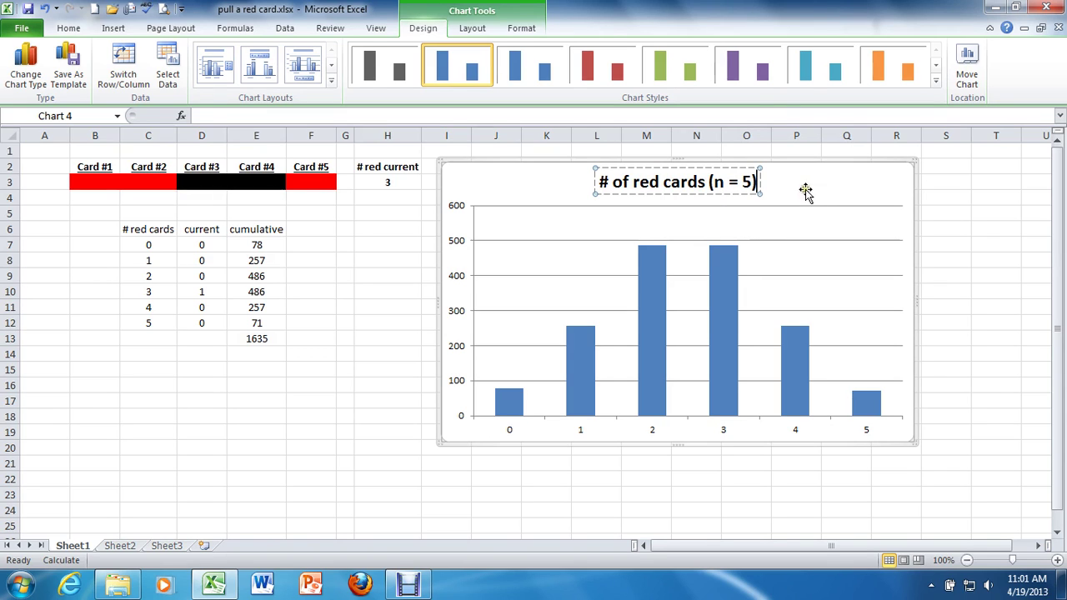
click(804, 241)
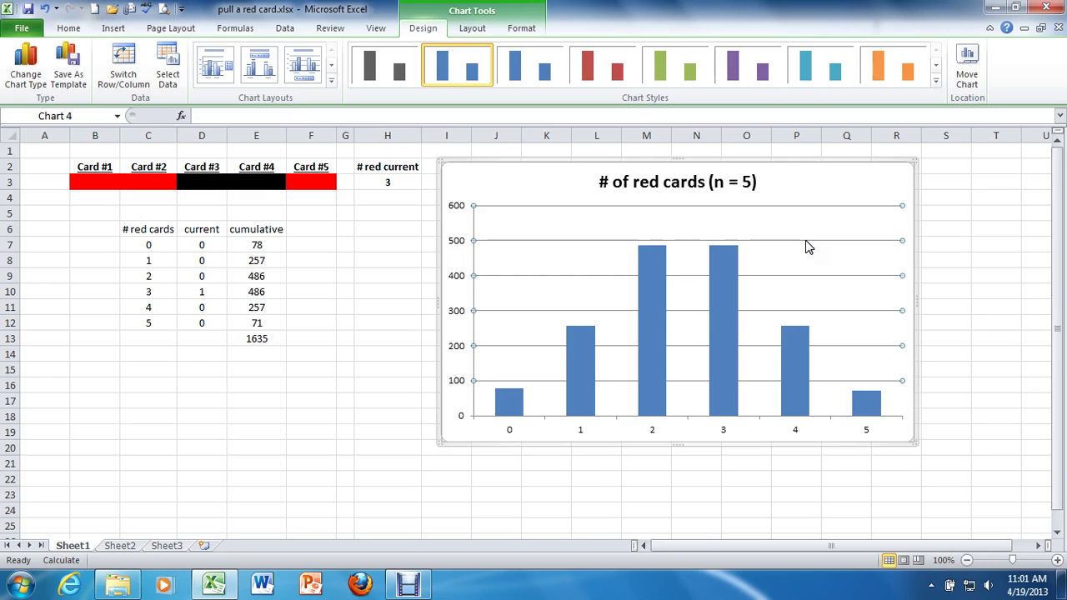
Give the bar series a solid red fill in Format Data Series
click(728, 281)
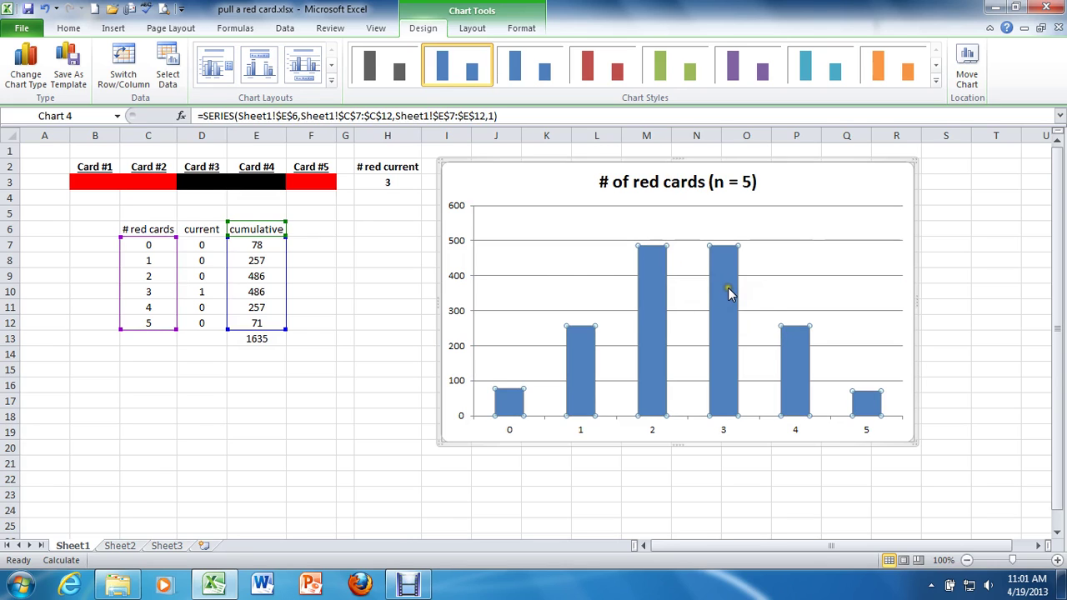
mouse_move(727, 290)
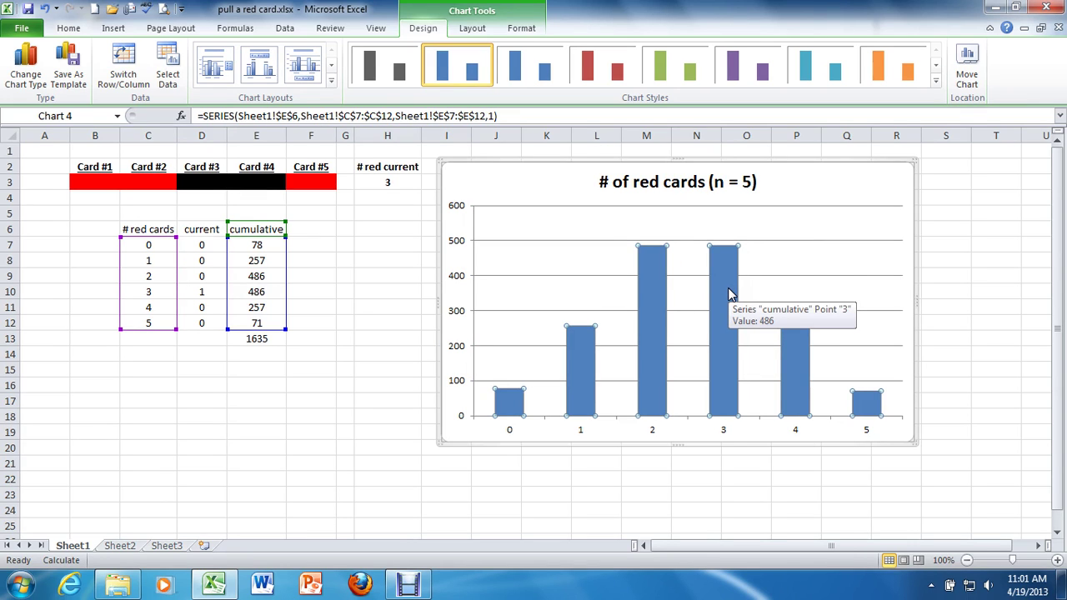
right_click(729, 294)
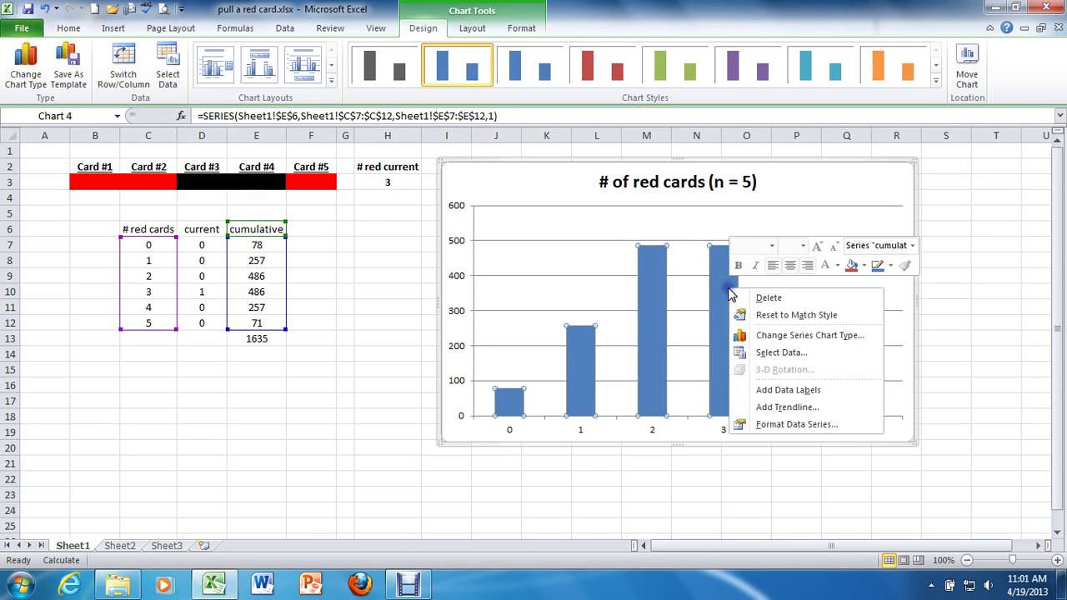
click(783, 425)
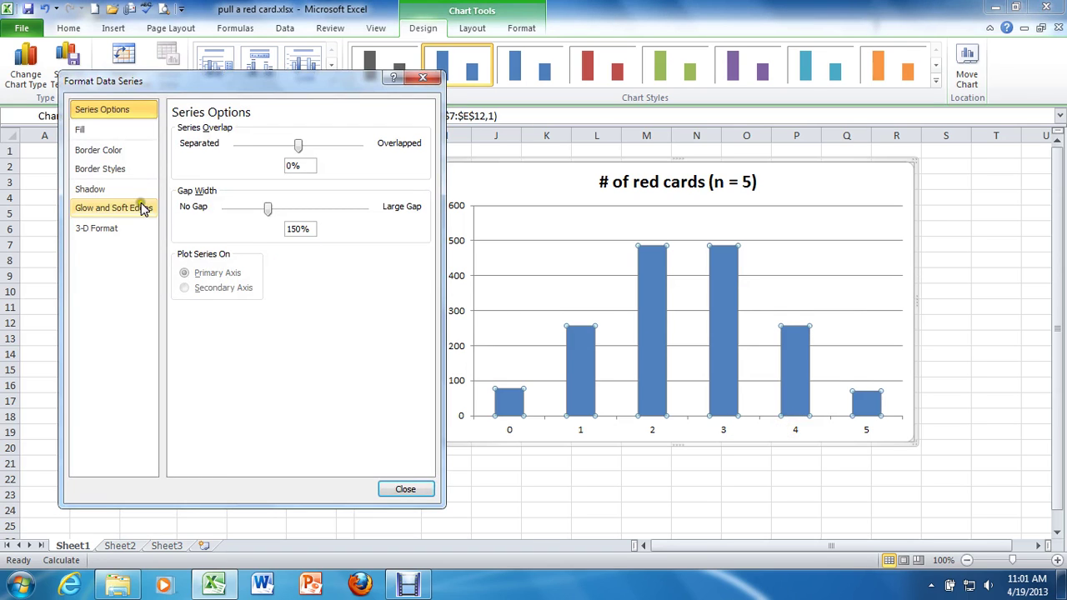
click(98, 134)
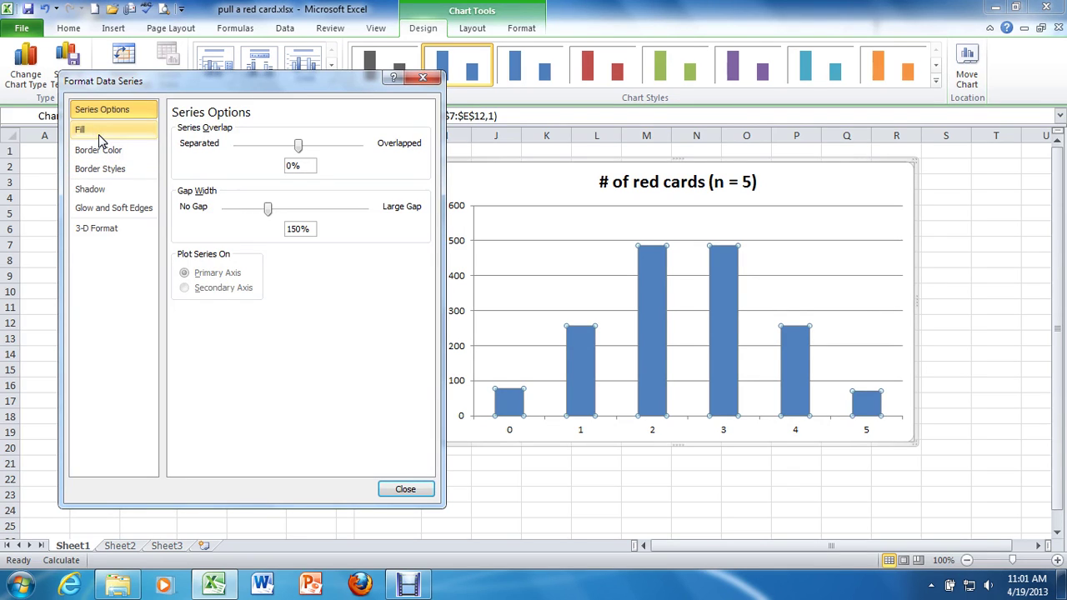
click(99, 134)
click(176, 146)
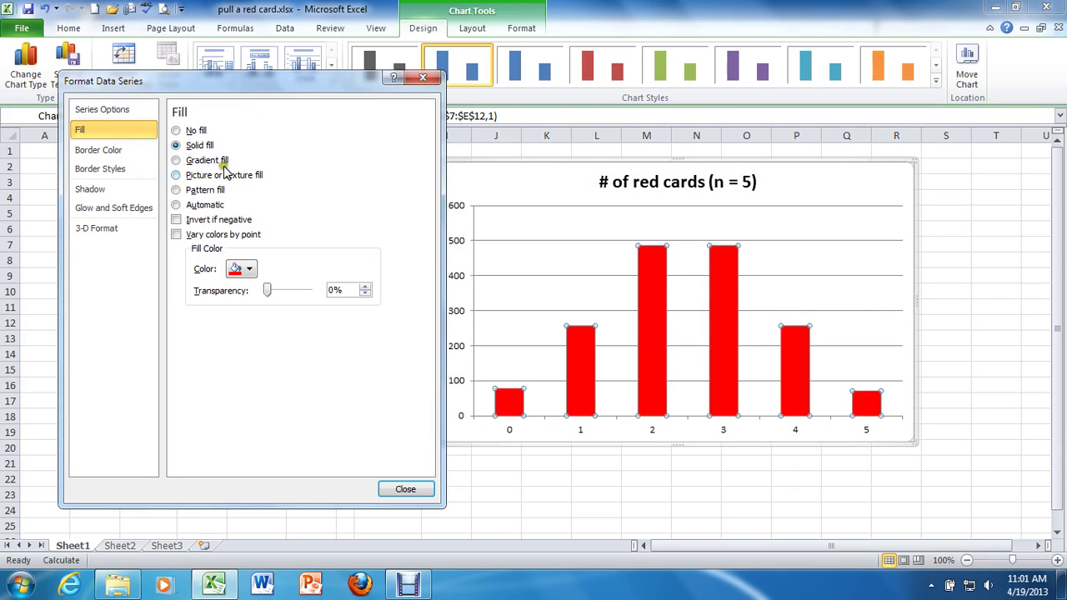
click(253, 271)
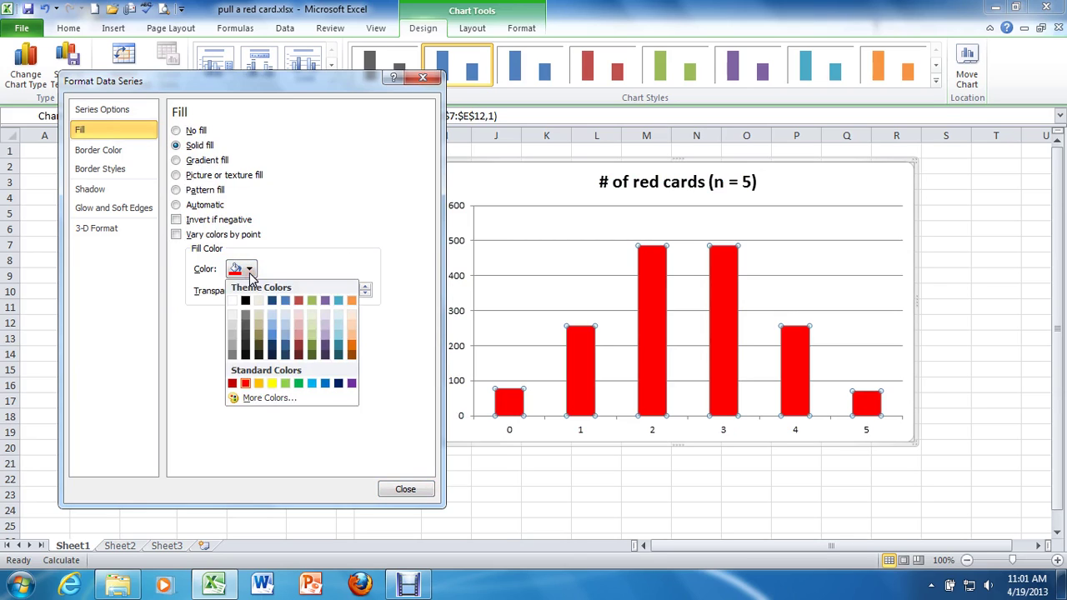
click(245, 383)
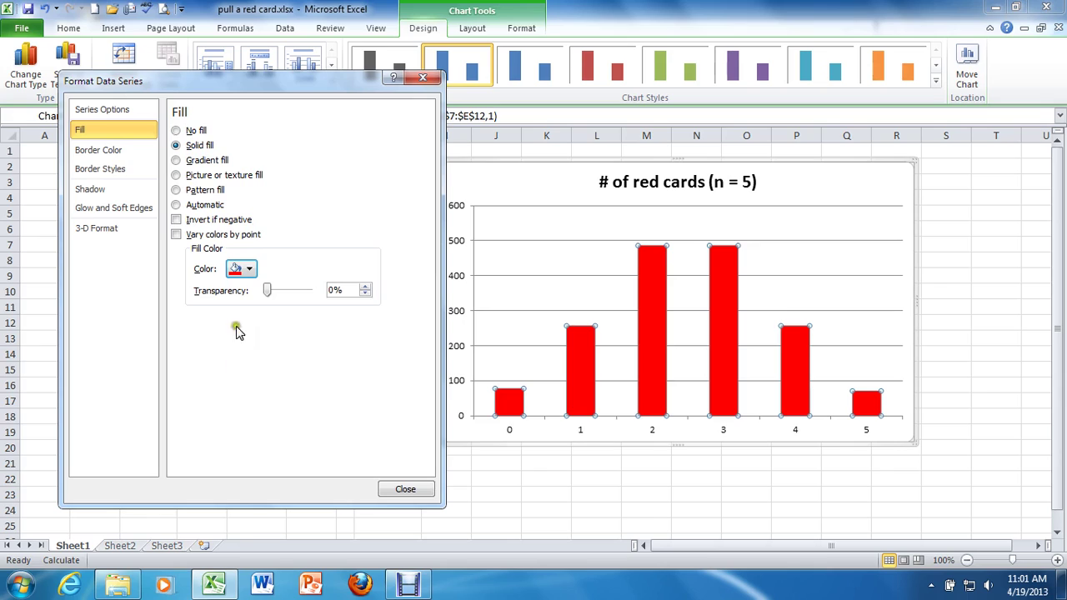
Give the bars a solid dark red border line
click(123, 153)
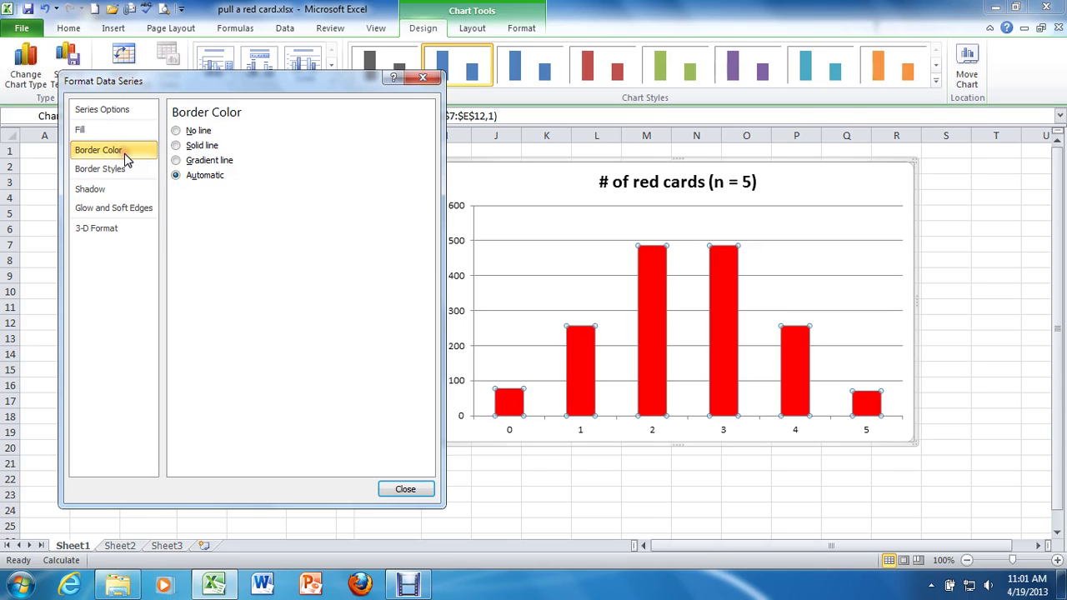
click(177, 145)
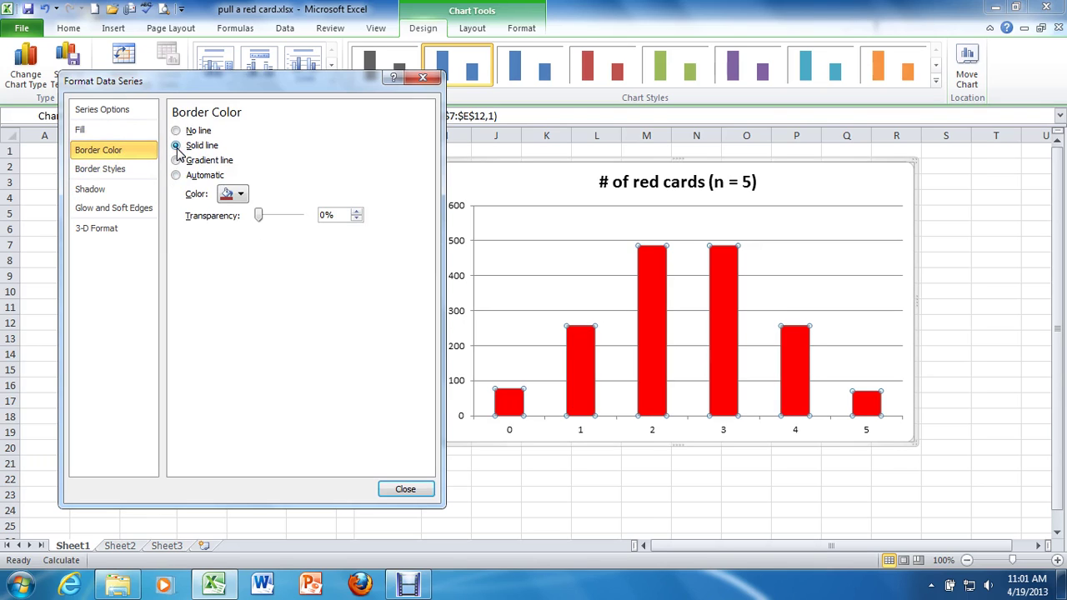
click(241, 194)
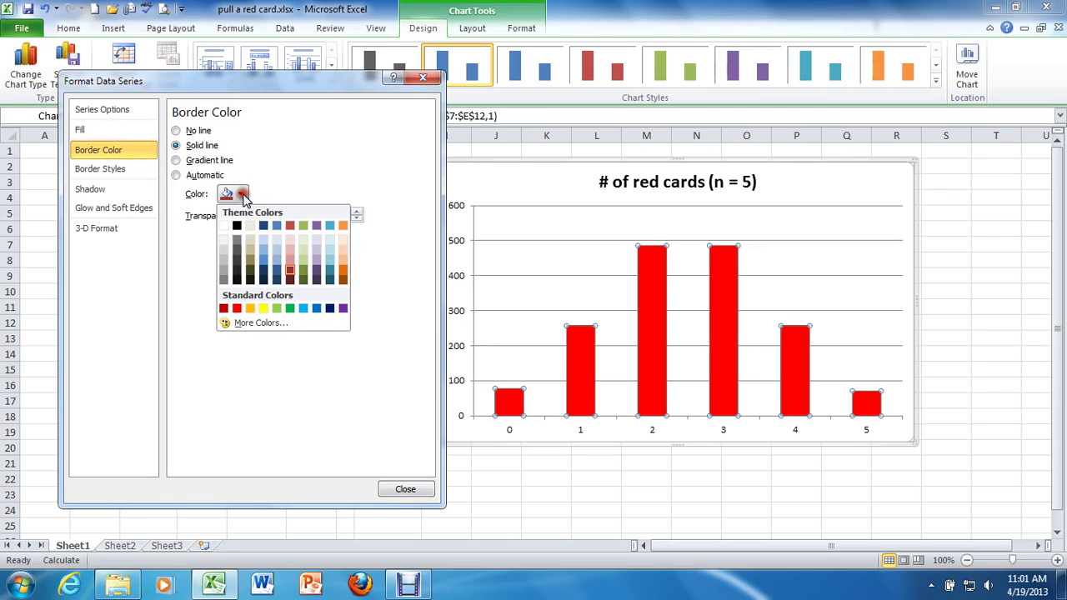
click(289, 275)
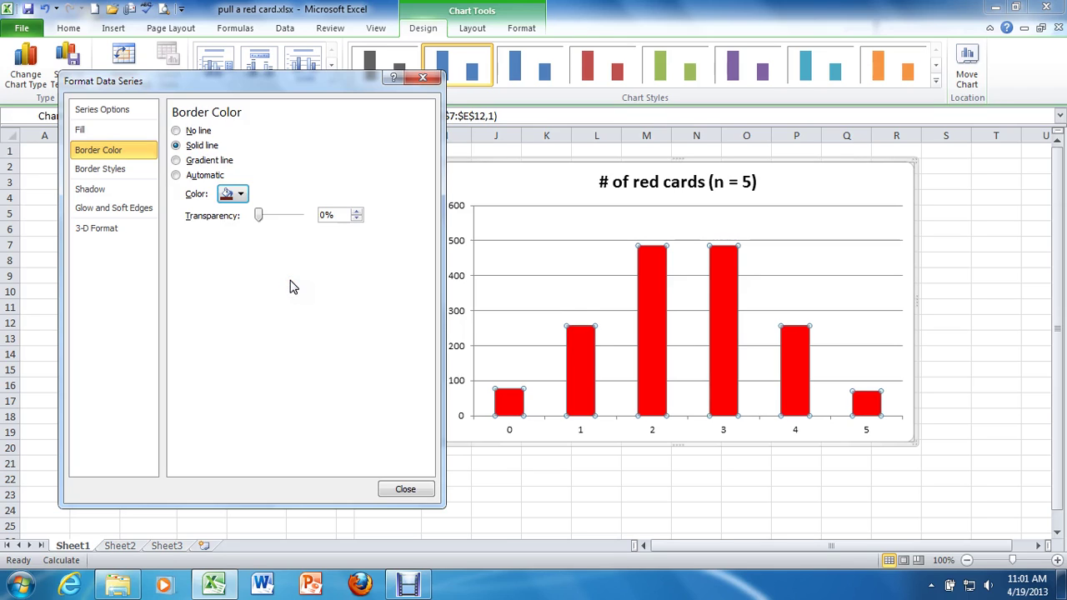
Increase the bar border width to 3.75 pt
click(131, 175)
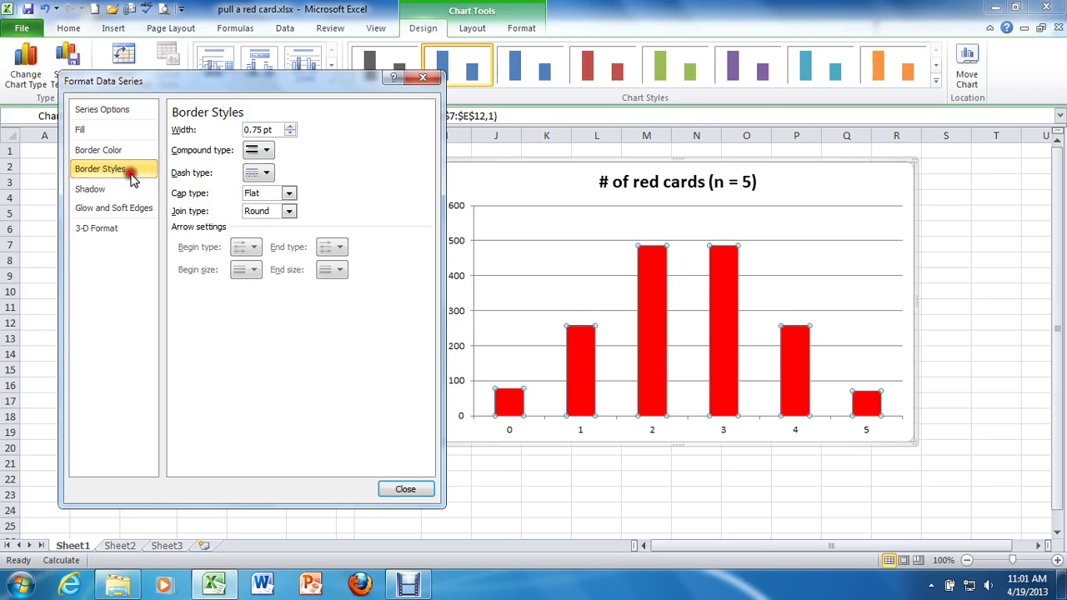
click(289, 126)
click(289, 126)
click(289, 125)
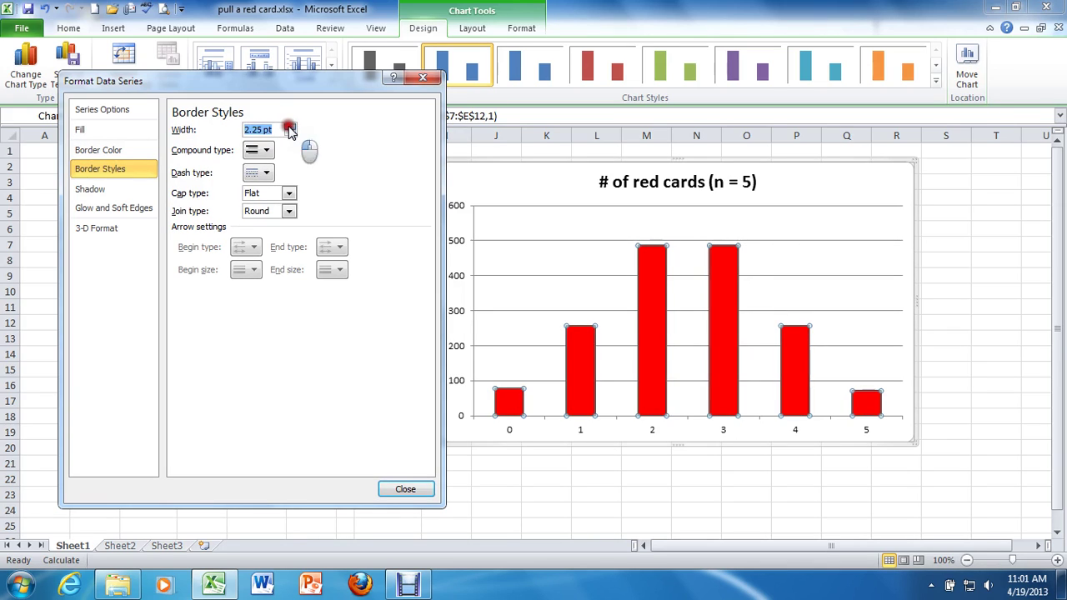
click(289, 126)
click(289, 126)
click(289, 126)
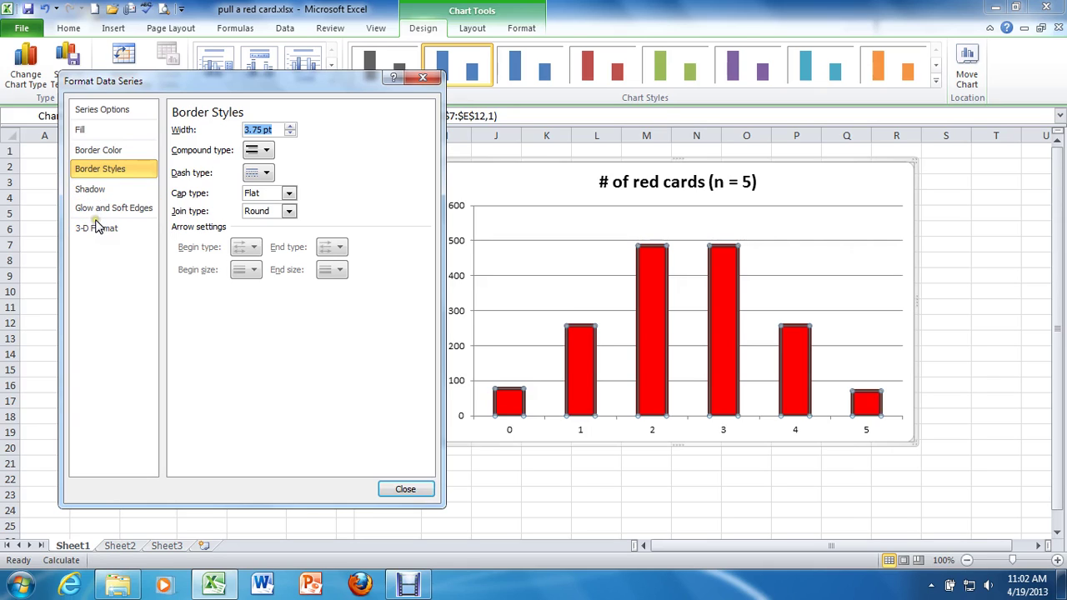
Set Gap Width to 0% so the bars touch, close the pane, and reselect the bars
click(114, 110)
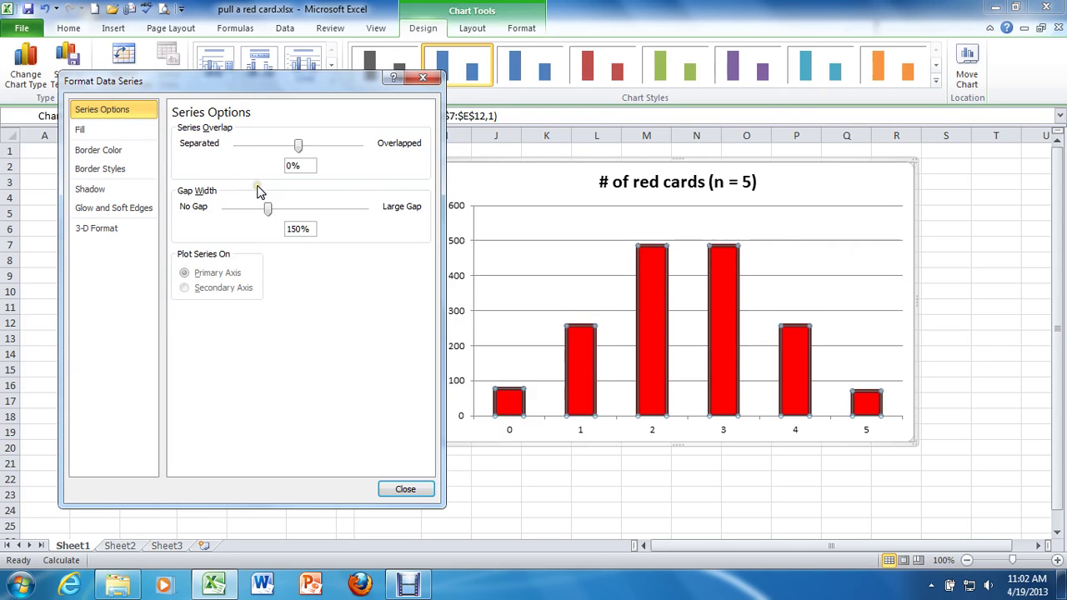
drag(268, 211, 221, 227)
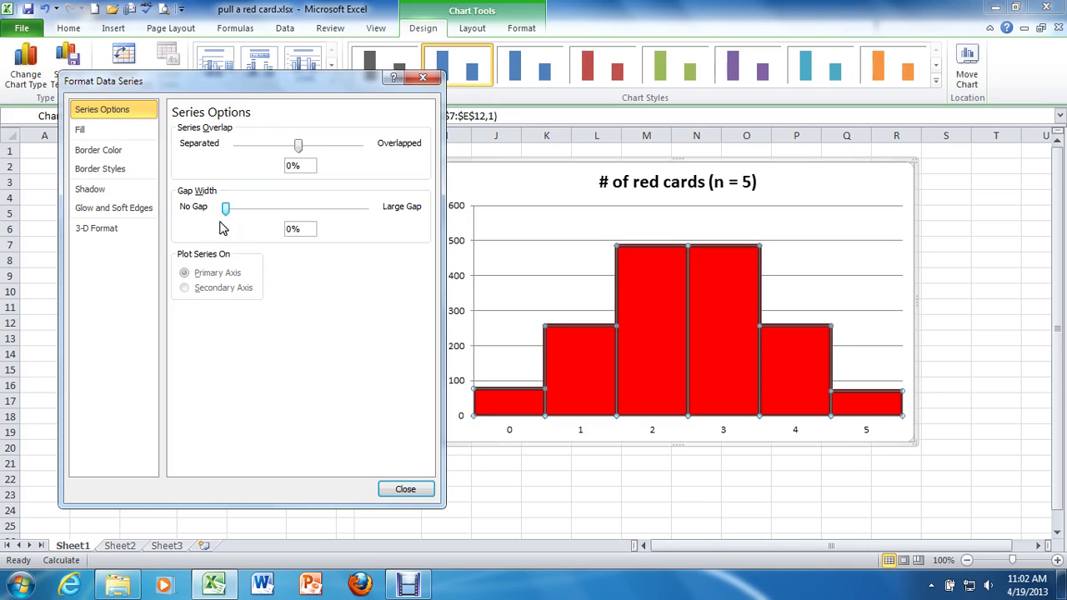
click(405, 492)
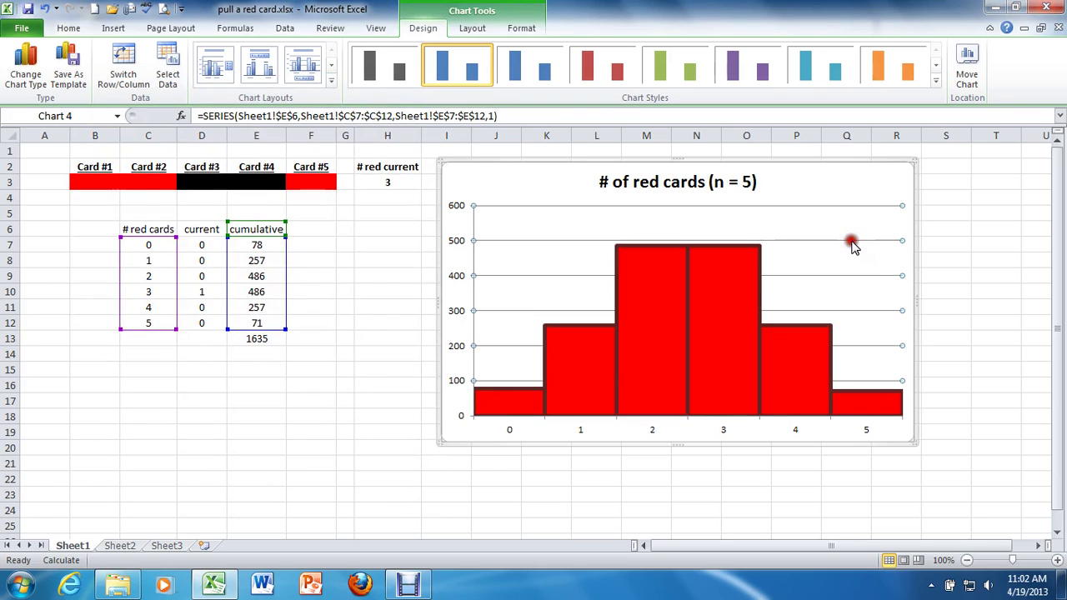
click(851, 241)
click(666, 307)
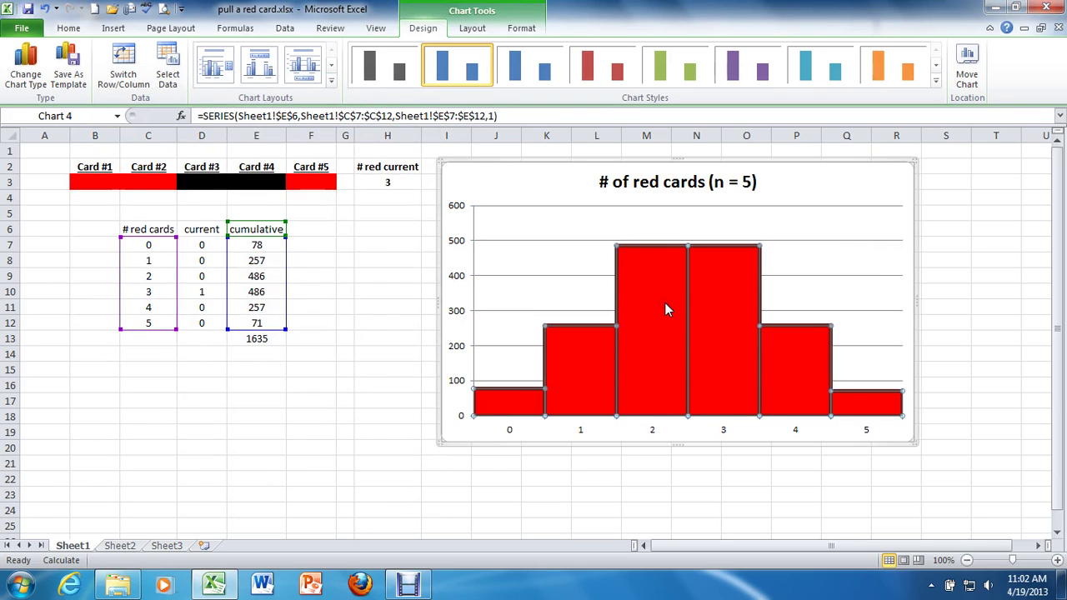
Add data labels to the bars and make them bold at size 16
right_click(665, 309)
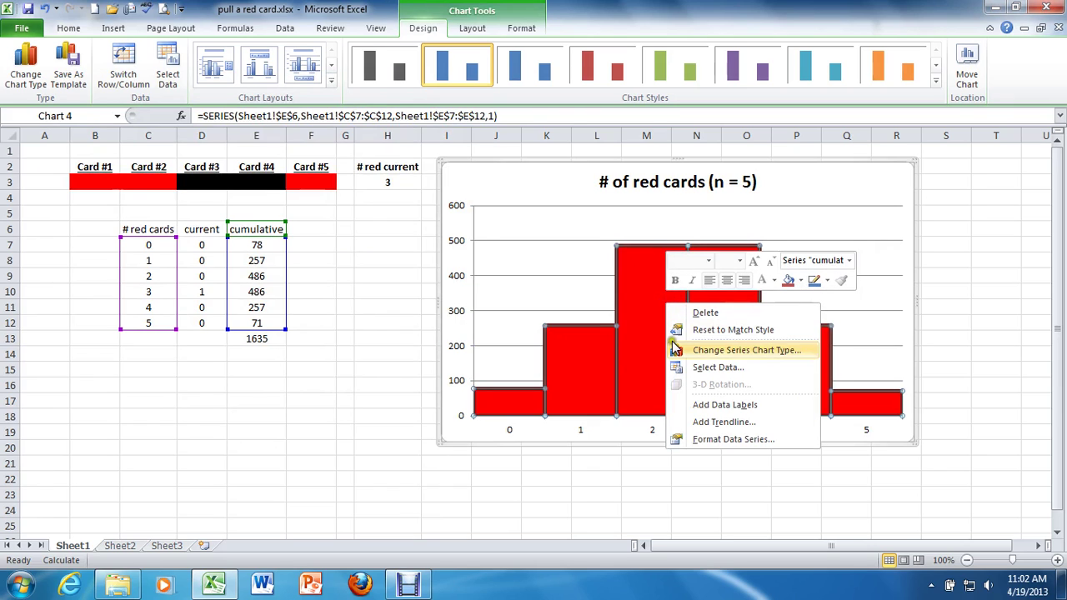
click(701, 405)
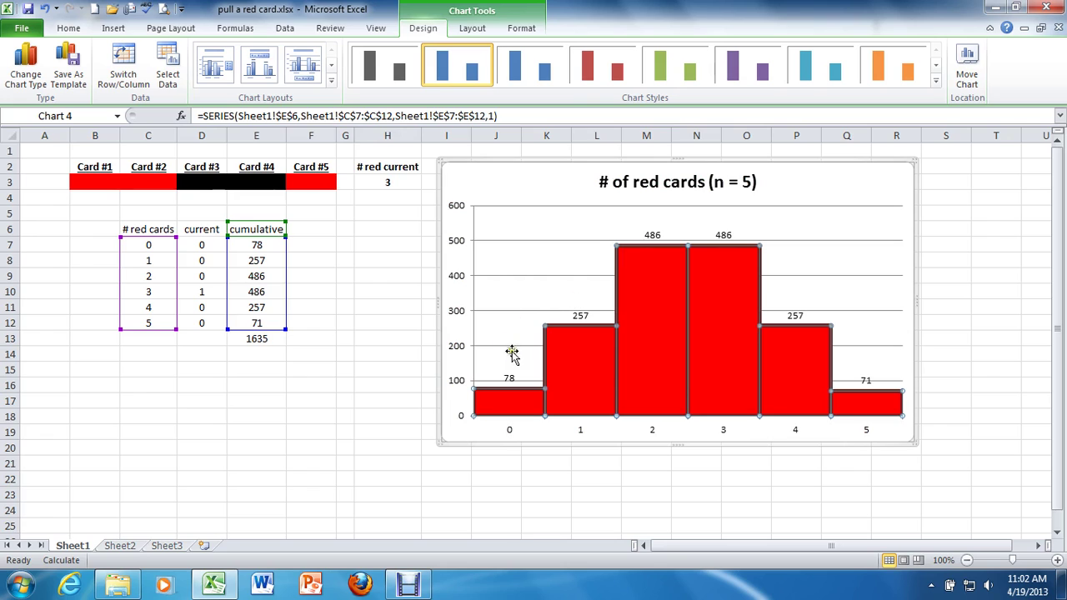
click(510, 377)
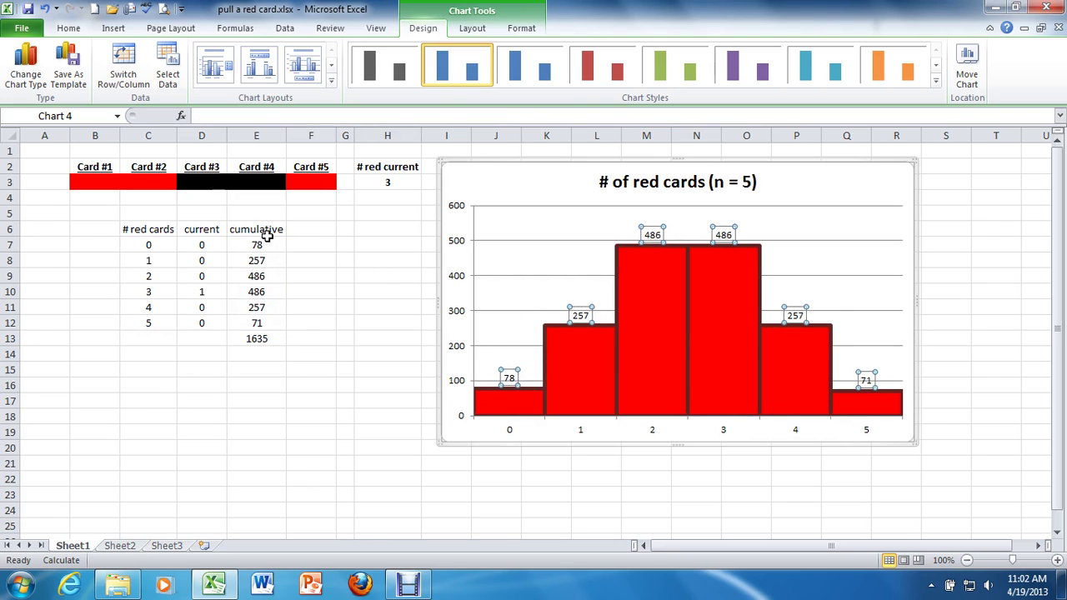
click(70, 30)
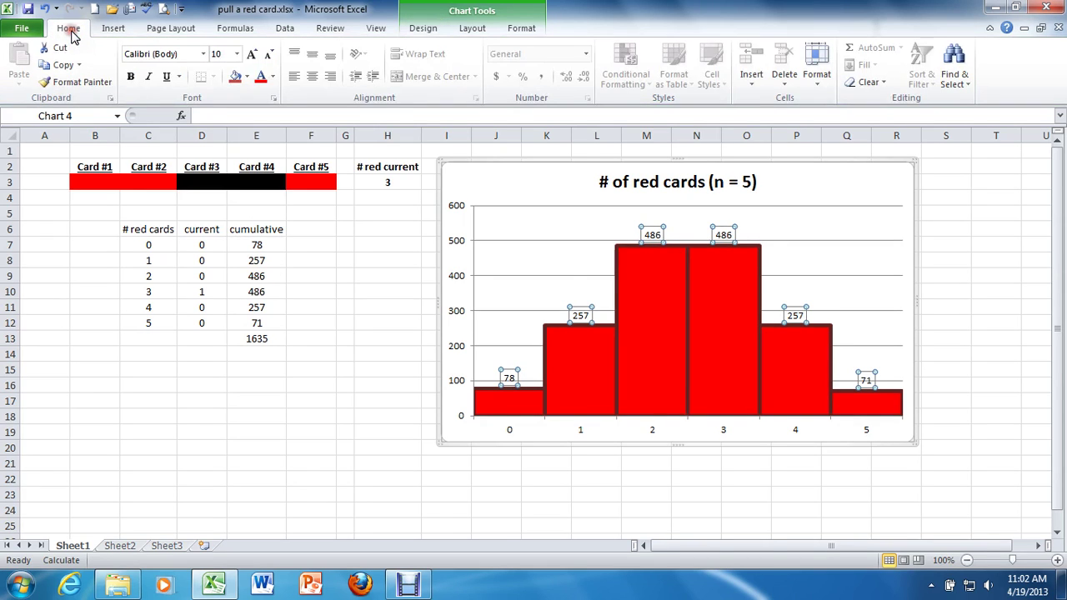
click(131, 77)
click(237, 54)
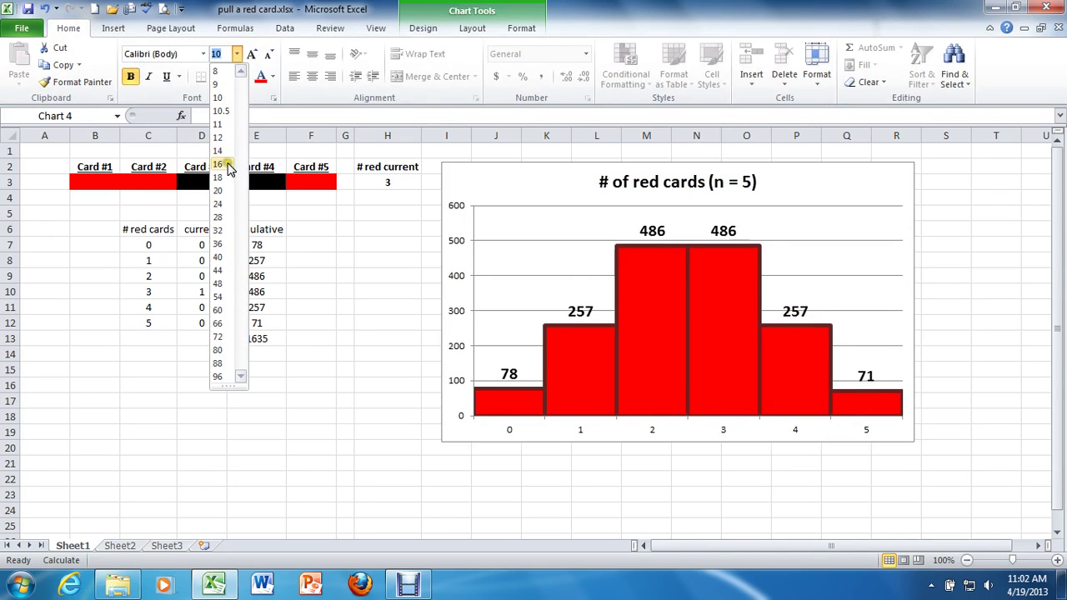
click(219, 164)
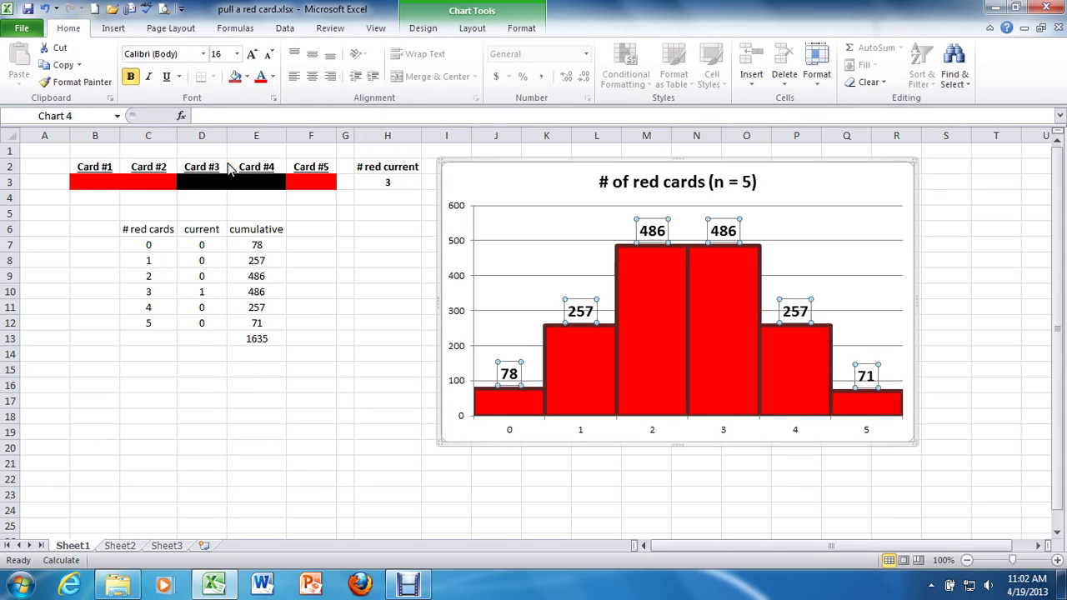
Make the vertical axis labels bold at size 12 and the horizontal axis labels size 12
click(461, 243)
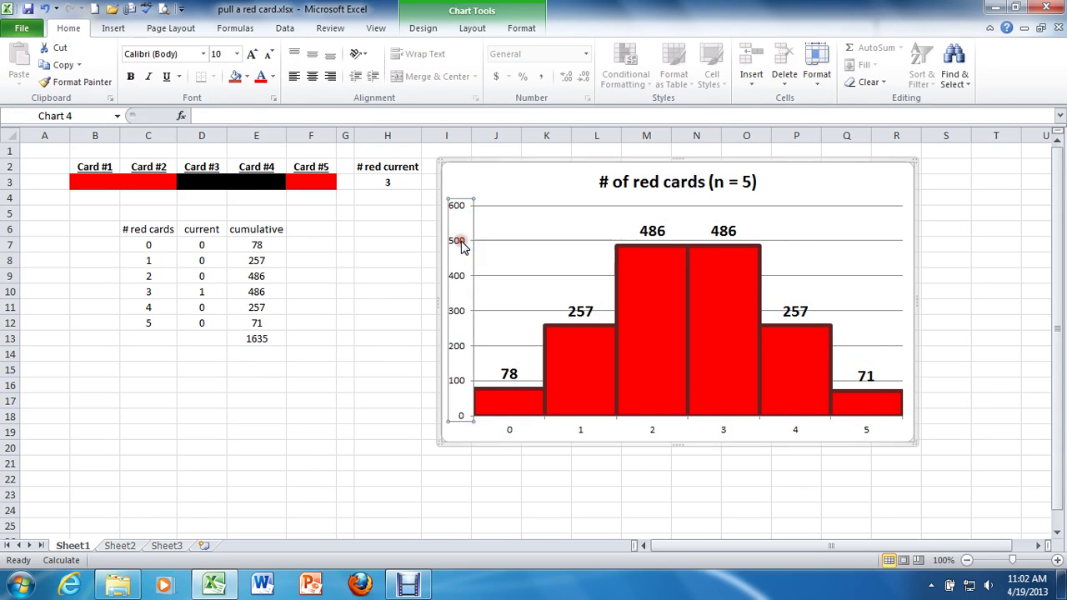
click(131, 77)
click(236, 54)
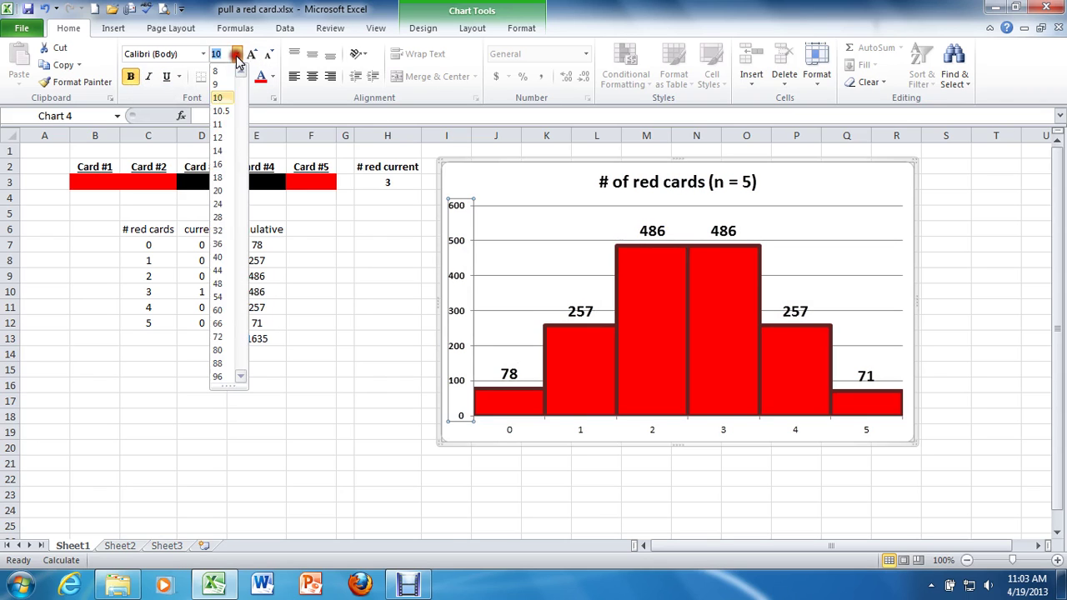
click(218, 138)
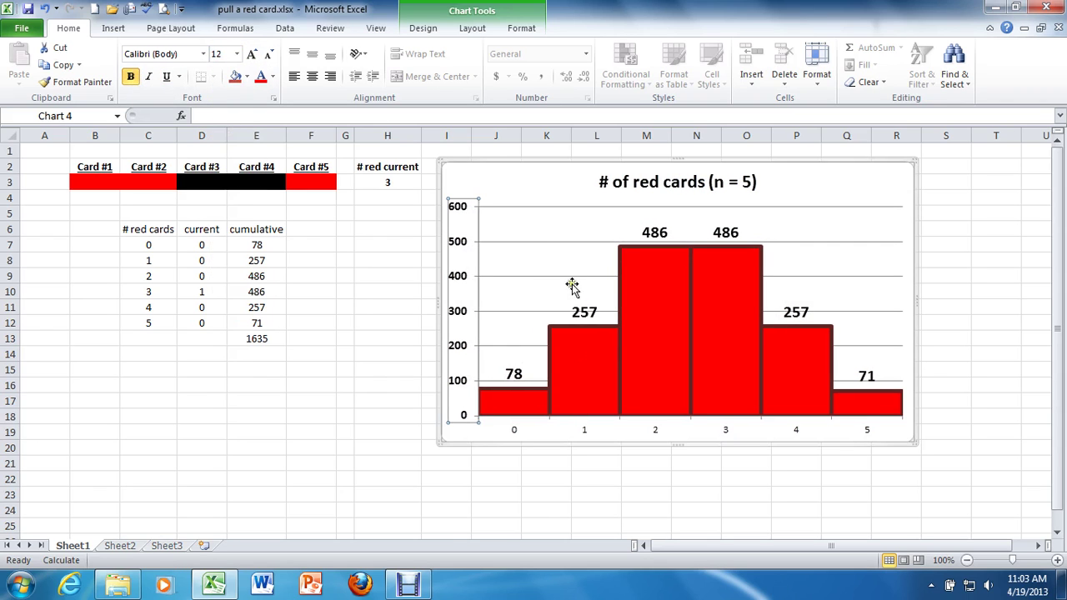
click(583, 430)
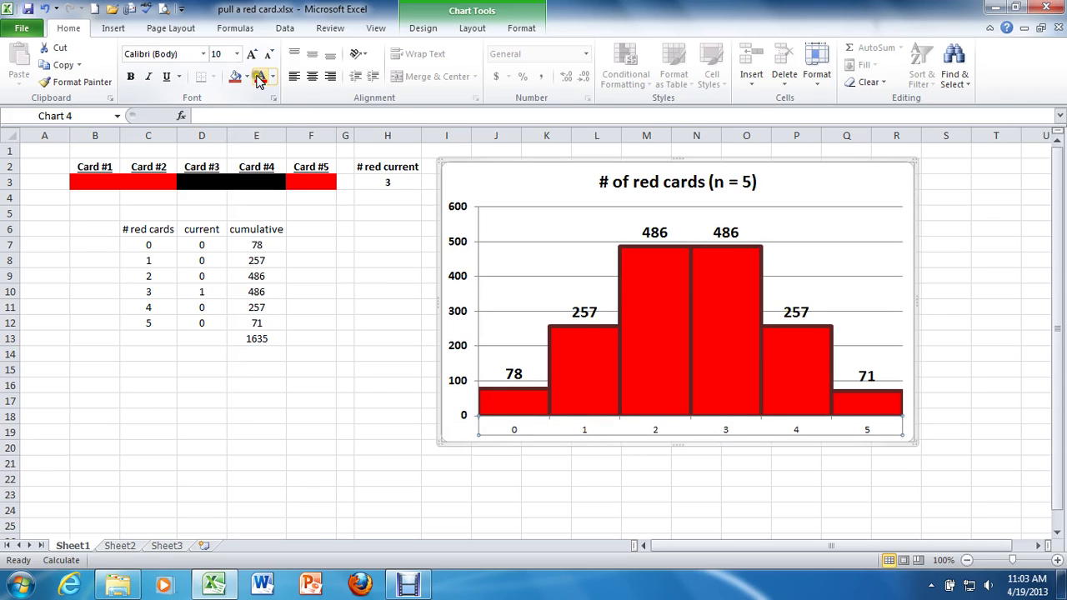
click(237, 54)
click(228, 135)
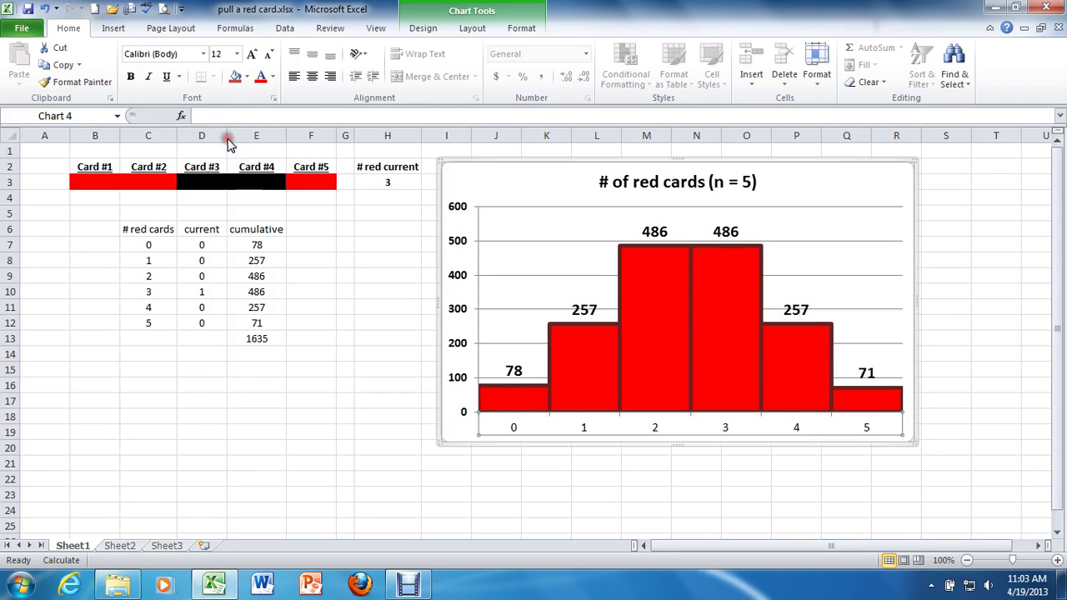
Add a horizontal primary vertical axis title reading 'Cumulative Frequency' to the histogram
click(626, 446)
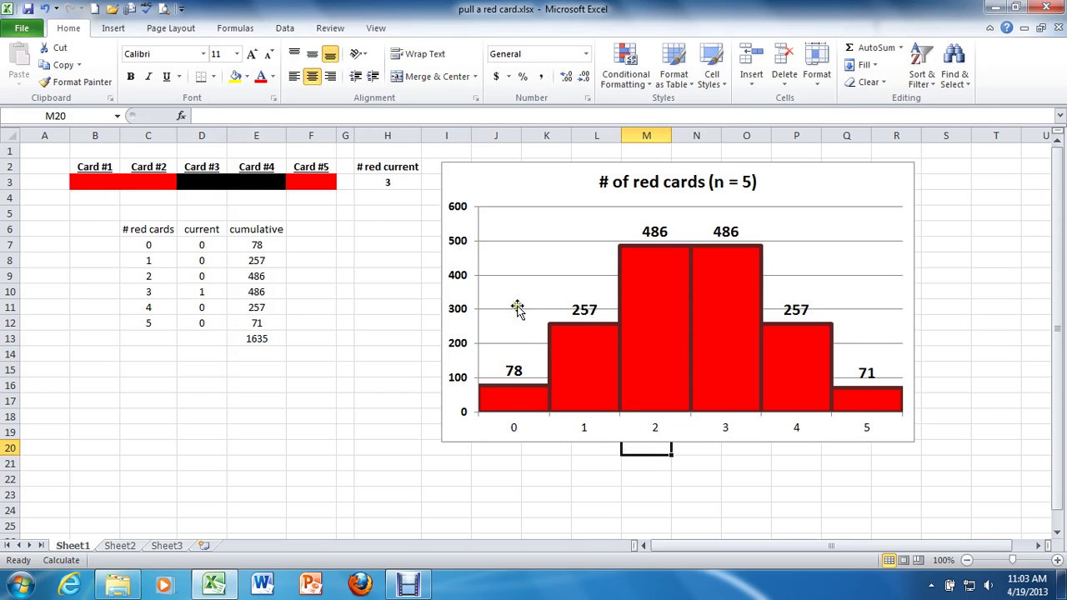
click(544, 274)
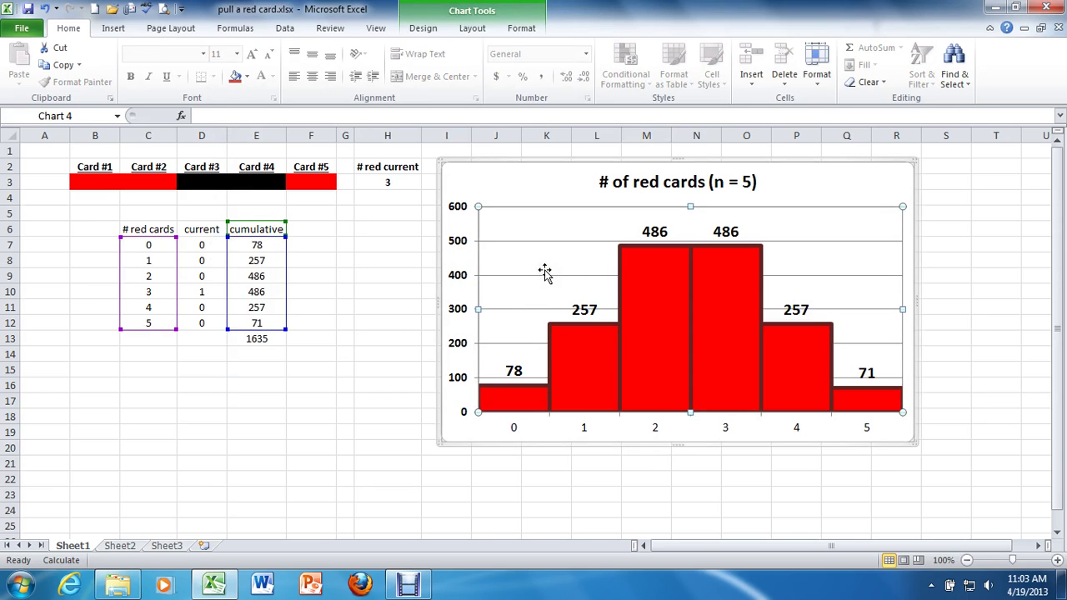
click(473, 28)
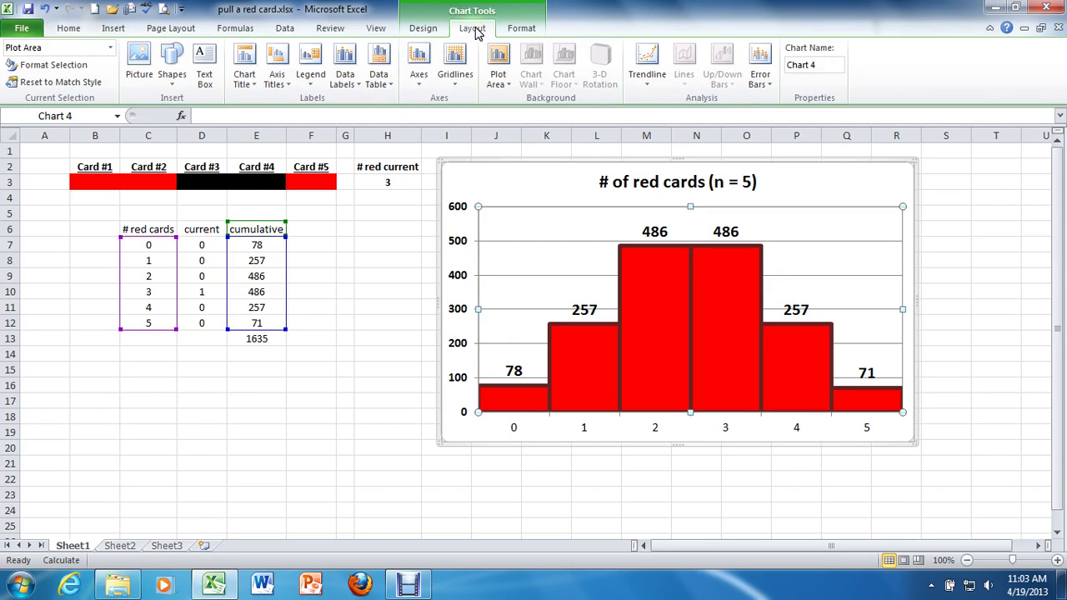
click(277, 79)
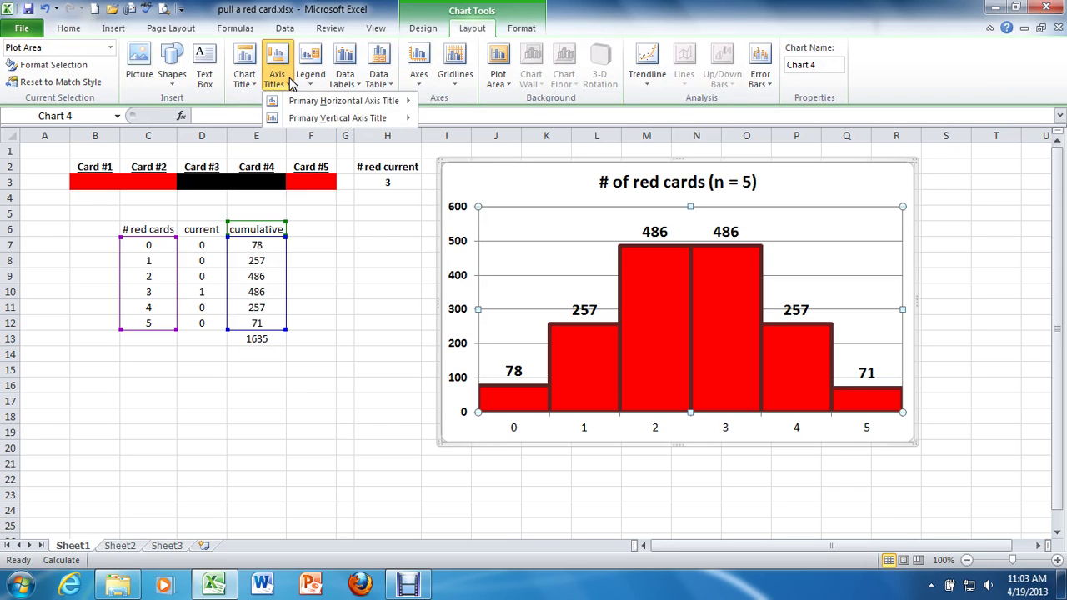
mouse_move(318, 119)
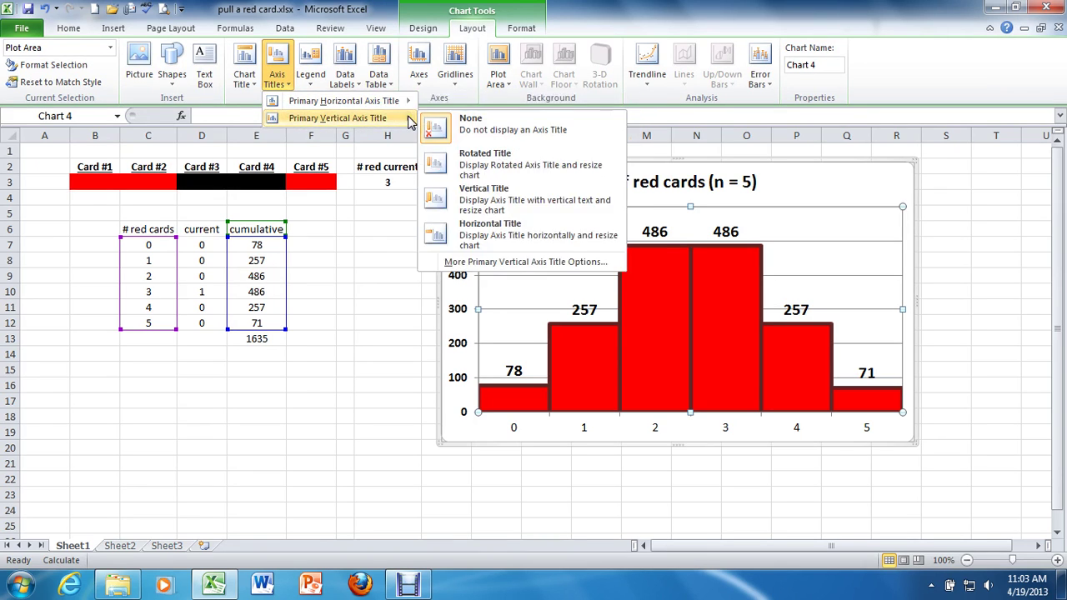
click(488, 232)
text(Cumulative Frequency)
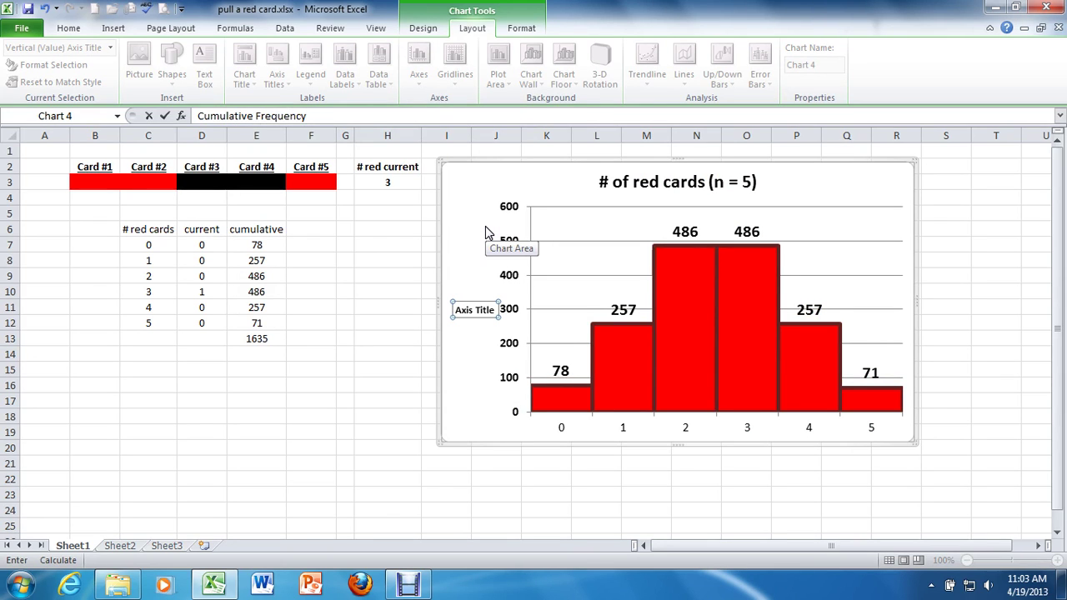
key(Return)
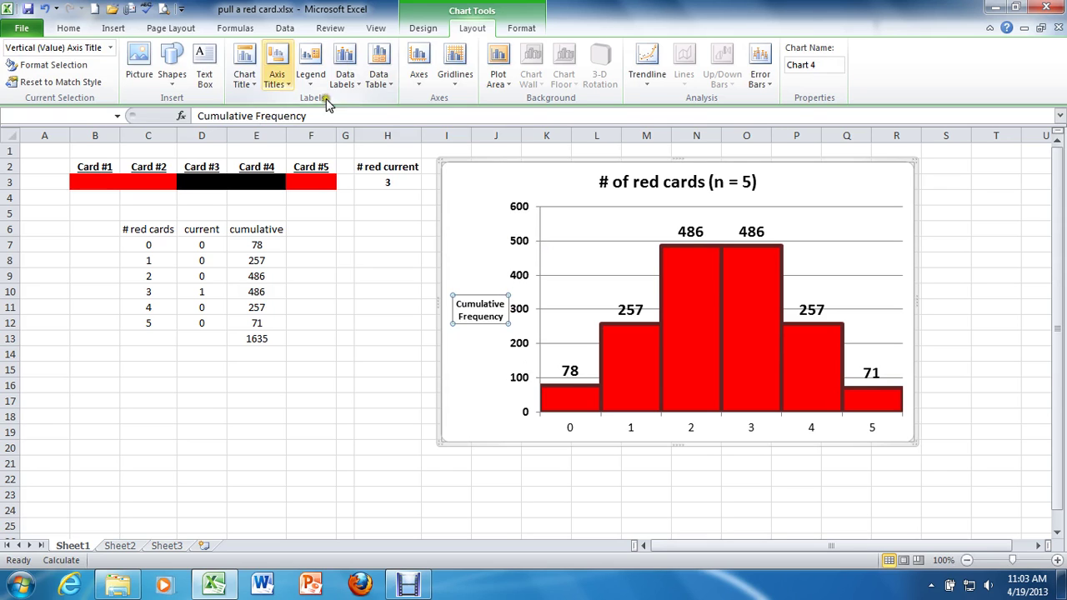
Set the Cumulative Frequency axis title font size to 18
click(68, 28)
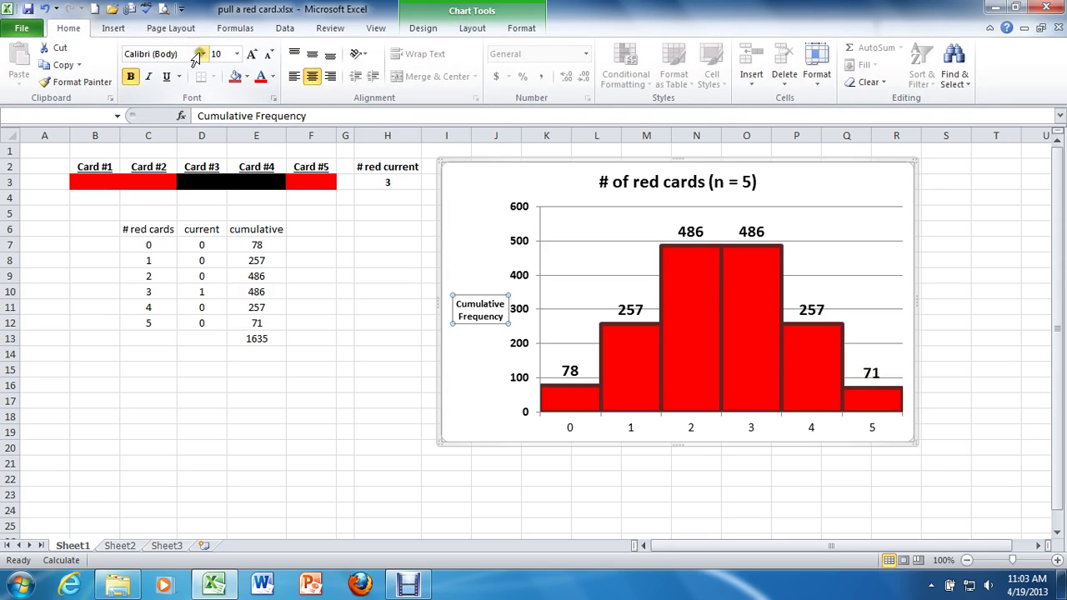
click(237, 53)
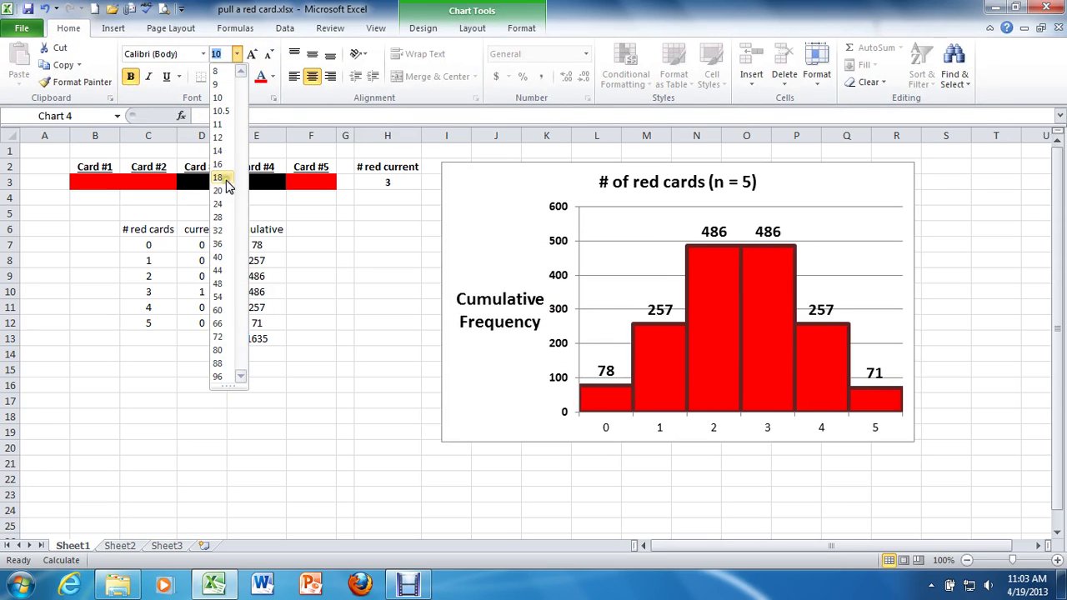
click(222, 177)
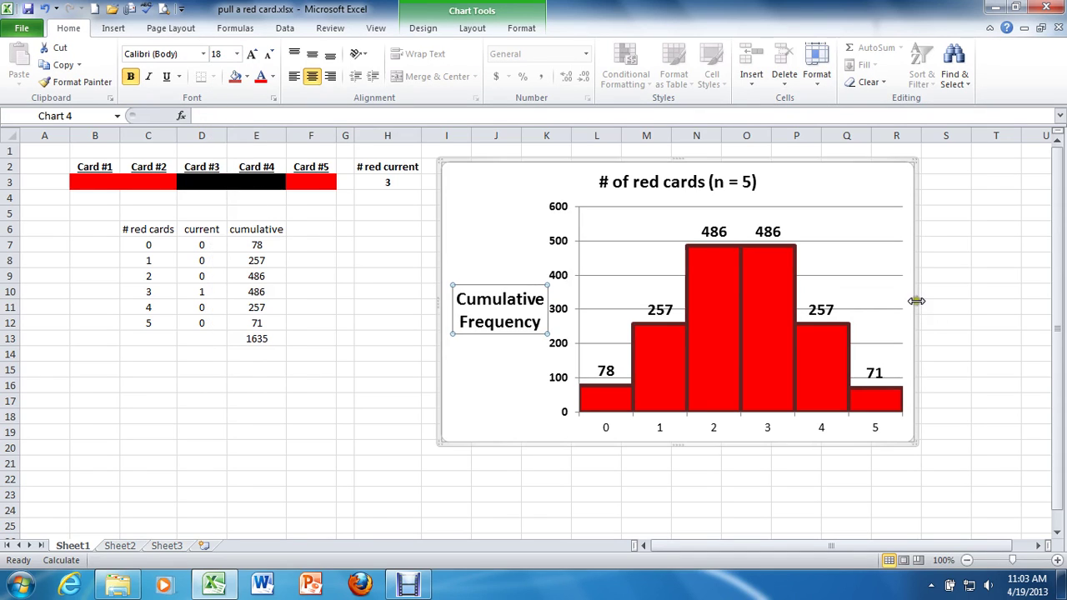
Widen the chart on both sides, raise the axis title beside the axis top, and move the chart lower-left
drag(915, 301, 1030, 306)
click(459, 322)
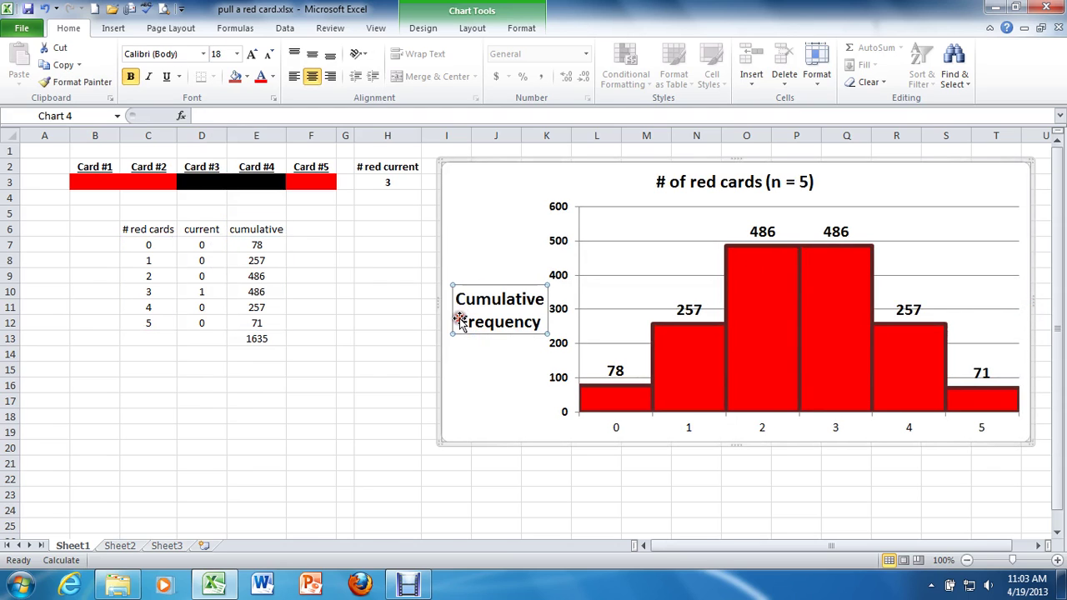
drag(495, 283, 492, 219)
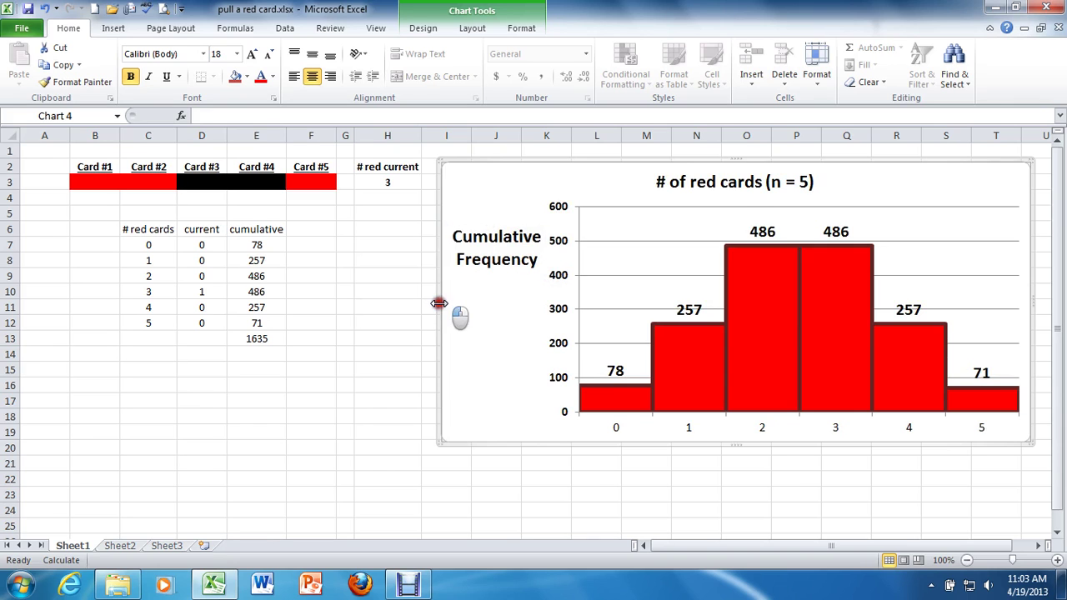
drag(438, 302, 410, 305)
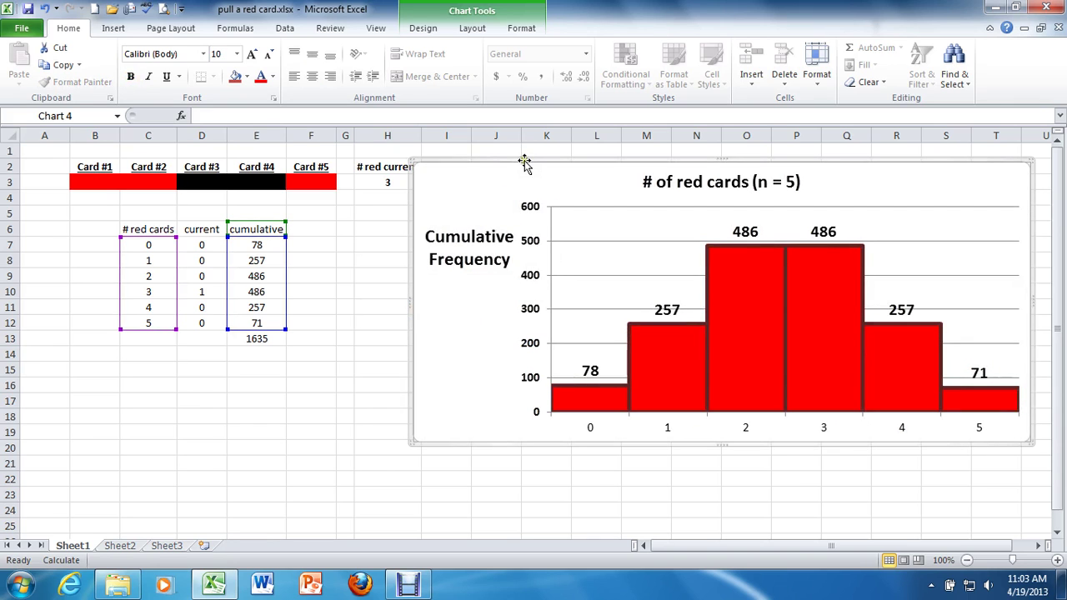
drag(524, 162, 455, 236)
Save the workbook to redraw the cards, bringing the 3-red count to 487 and the total to 1636
click(994, 376)
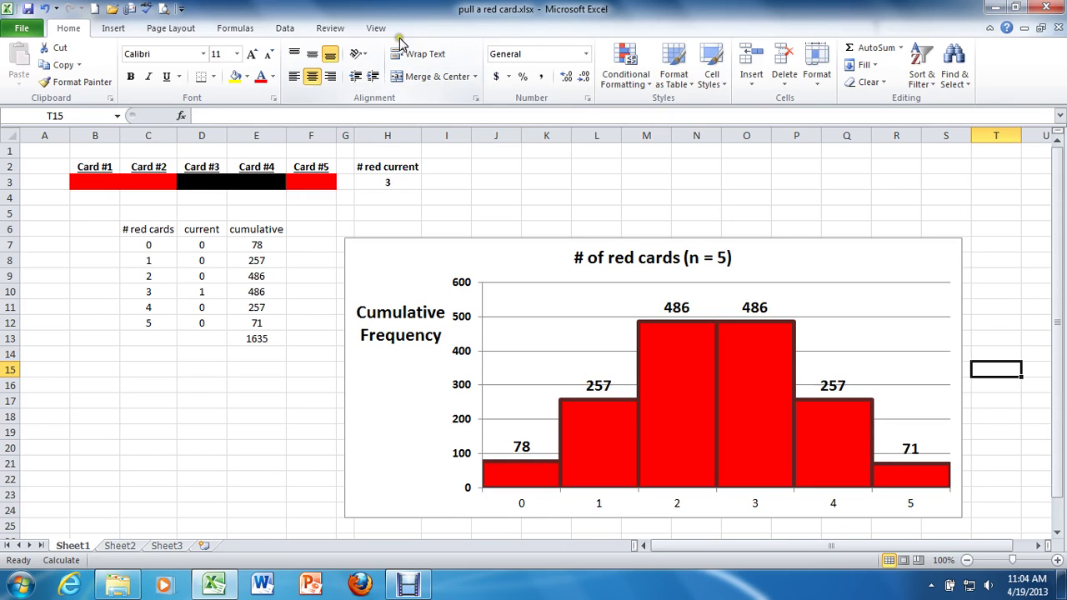
click(28, 10)
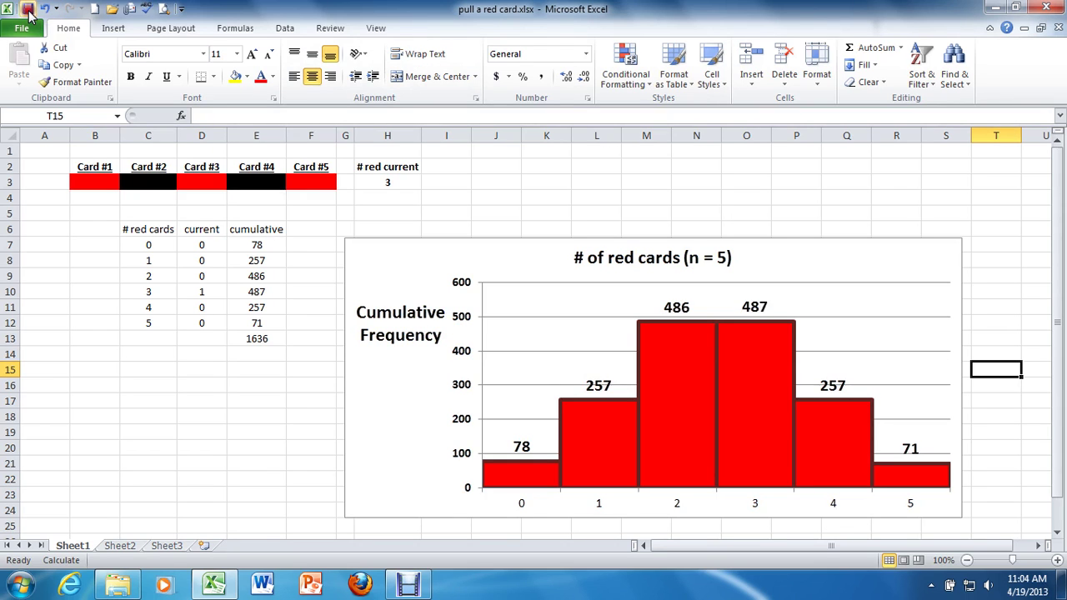